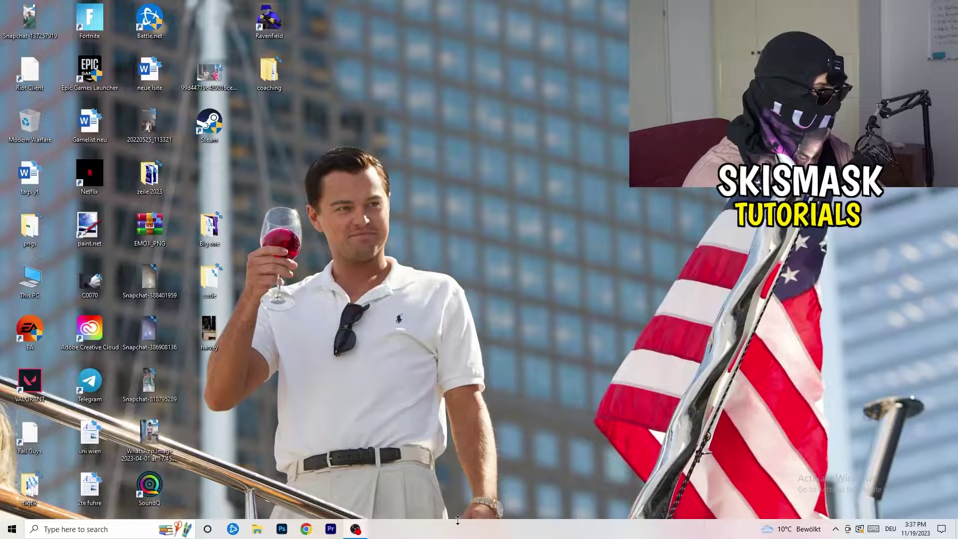
Open Task Manager from the taskbar and try ending Antimalware Service Executable
{"action": "right_click", "coordinate": [471, 530]}
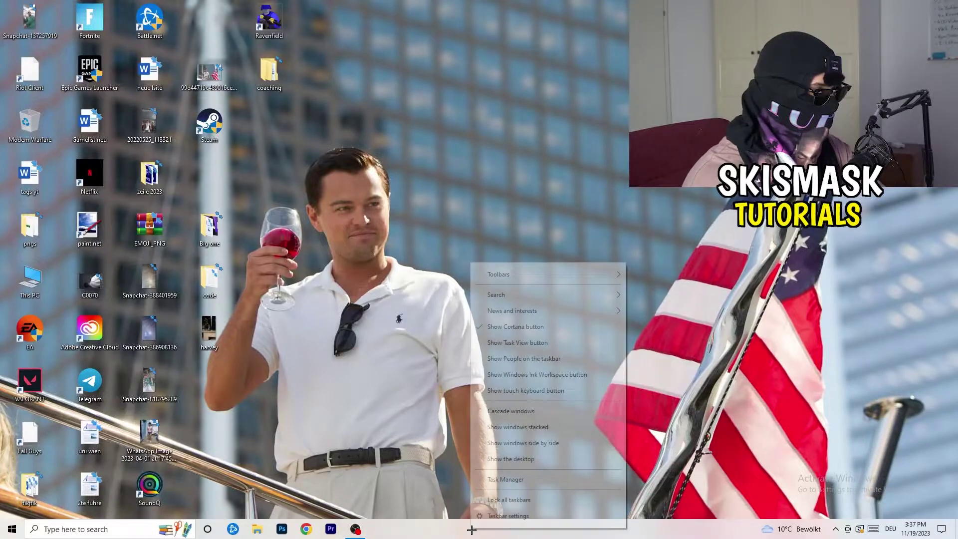
{"action": "left_click", "coordinate": [509, 480]}
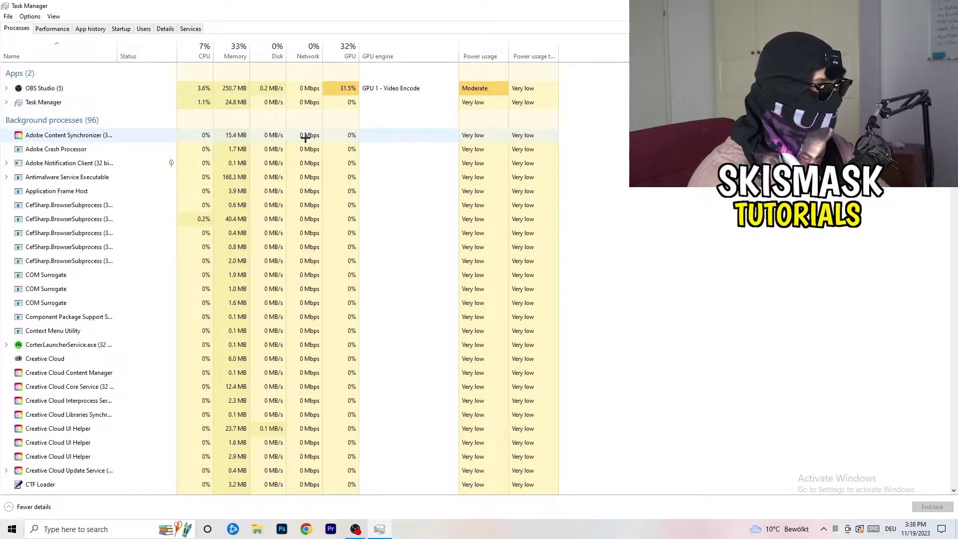
{"action": "right_click", "coordinate": [226, 177]}
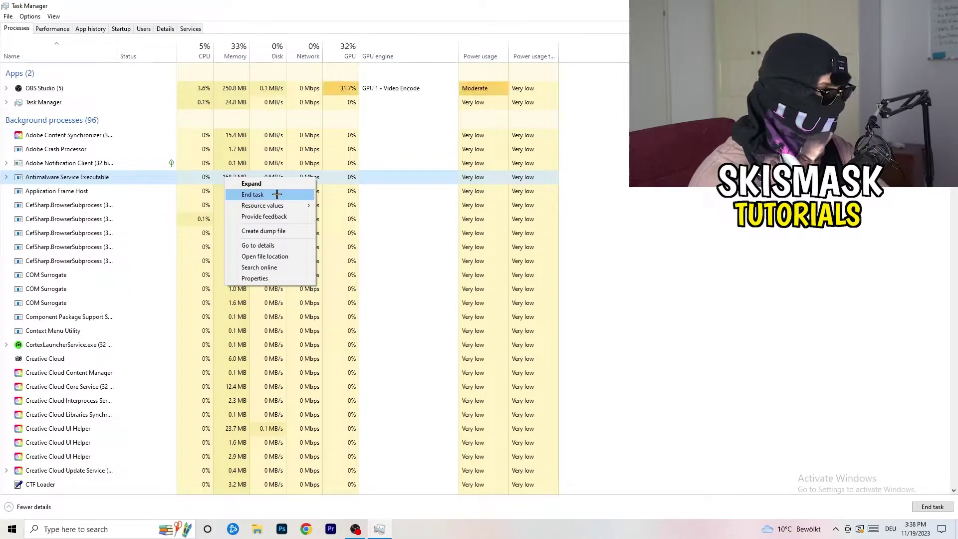
{"action": "left_click", "coordinate": [277, 194]}
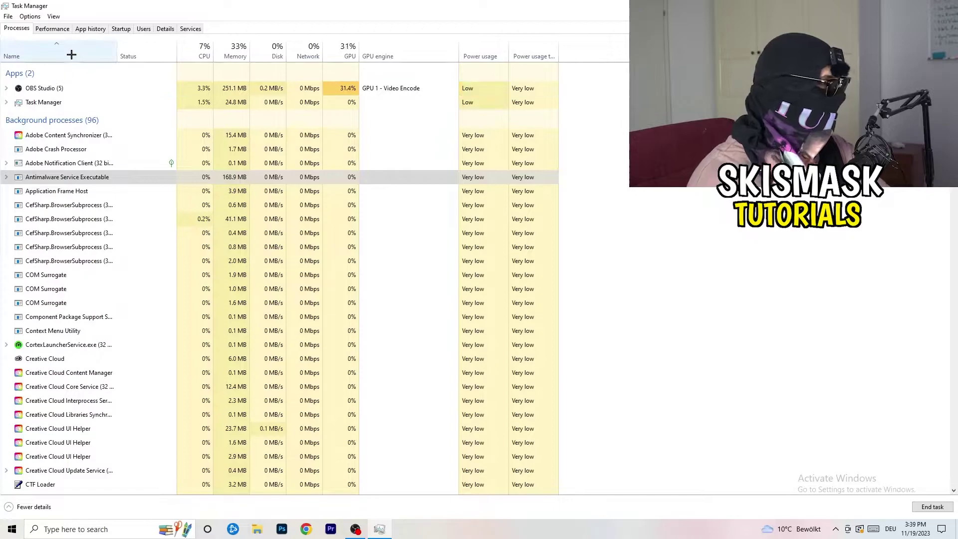
Check the Dropbox, EA and File Association Helper startup entries unchanged, then view Performance graphs
{"action": "left_click", "coordinate": [121, 29]}
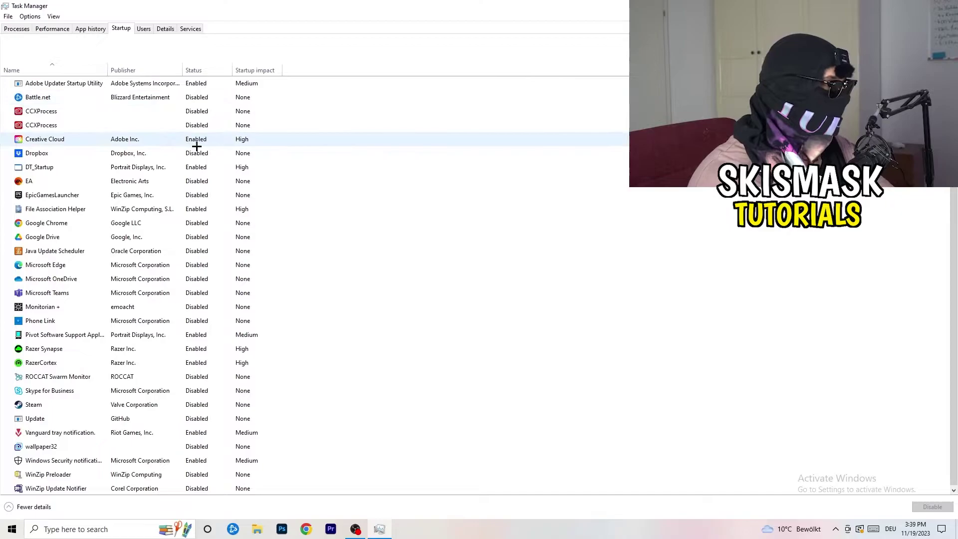
{"action": "right_click", "coordinate": [211, 153]}
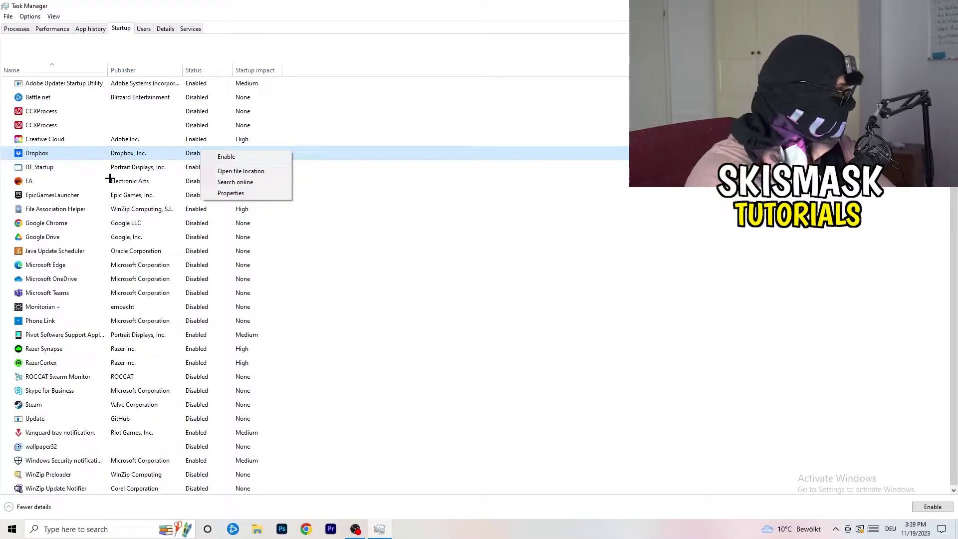
{"action": "right_click", "coordinate": [95, 184]}
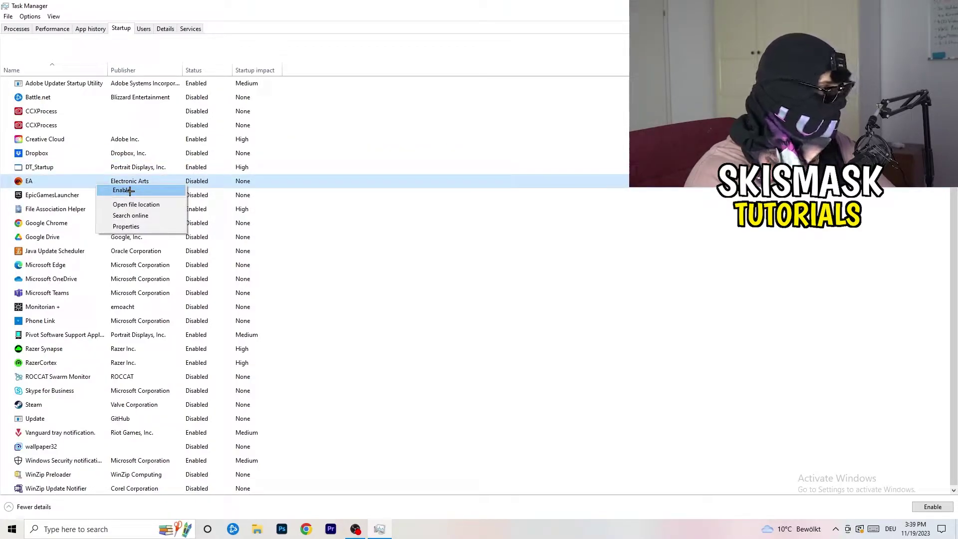
{"action": "left_click", "coordinate": [636, 261]}
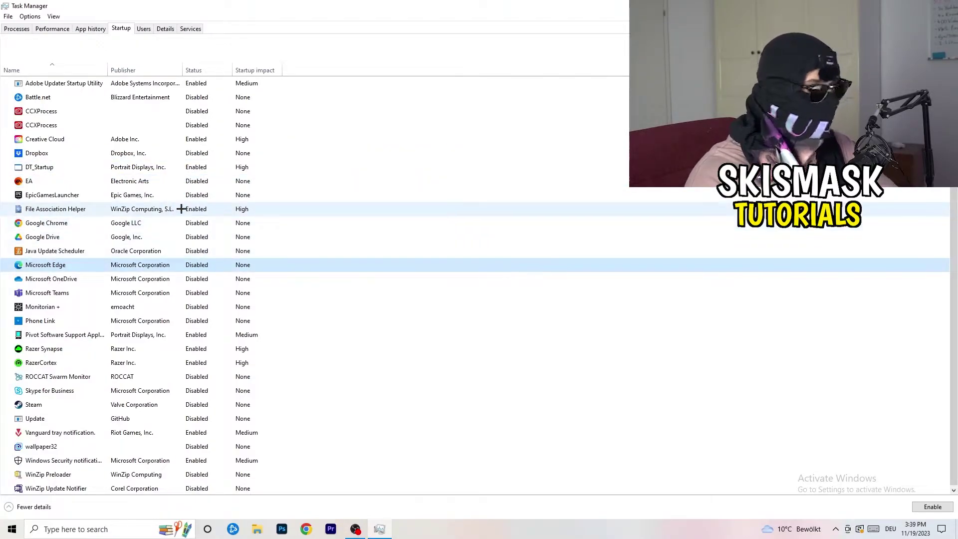
{"action": "right_click", "coordinate": [198, 213]}
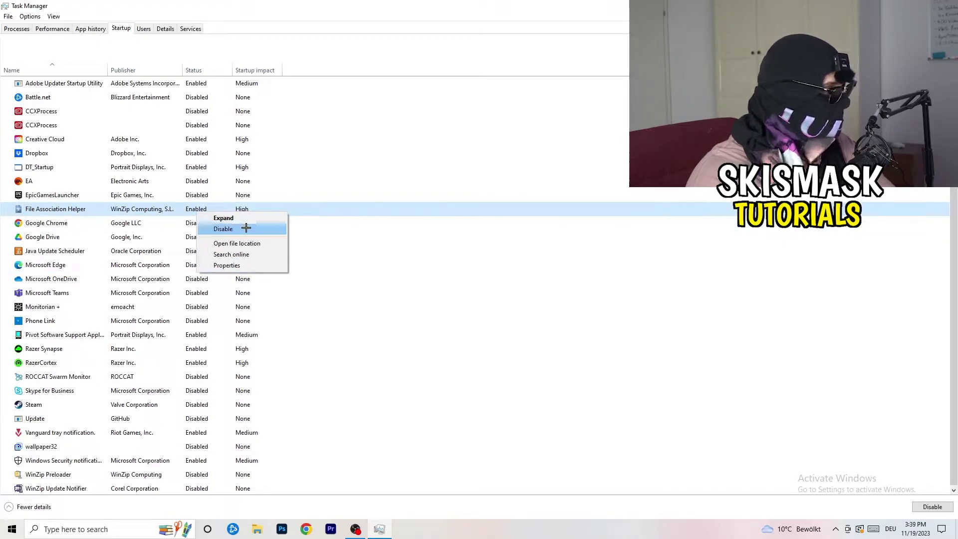
{"action": "left_click", "coordinate": [430, 250]}
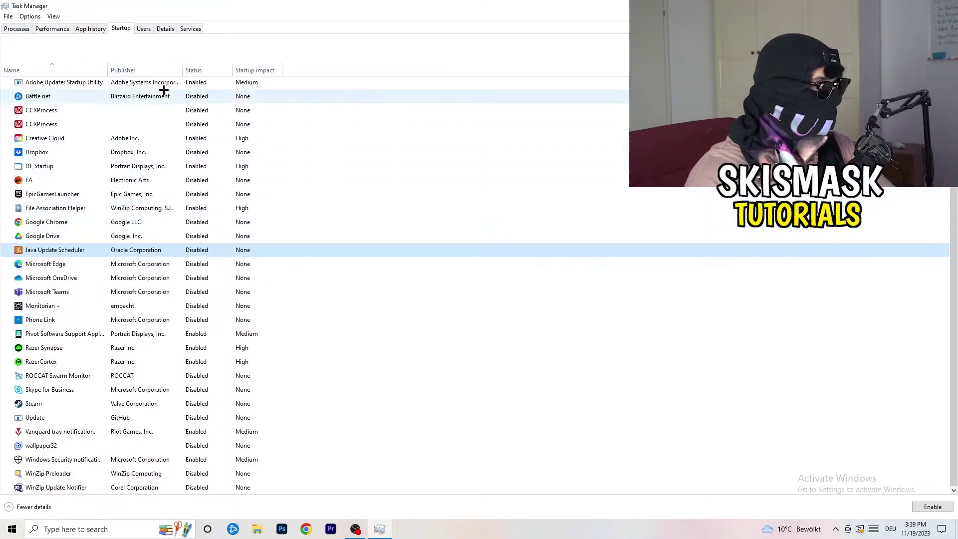
{"action": "left_click", "coordinate": [55, 30]}
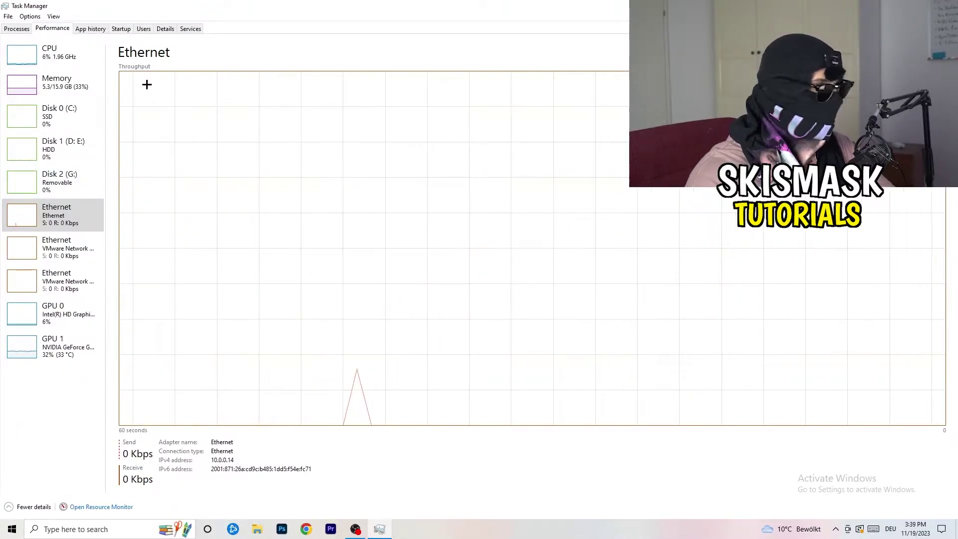
Inspect DropboxCrashHandler's priority options in the Details list without changes, then close Task Manager
{"action": "left_click", "coordinate": [169, 27]}
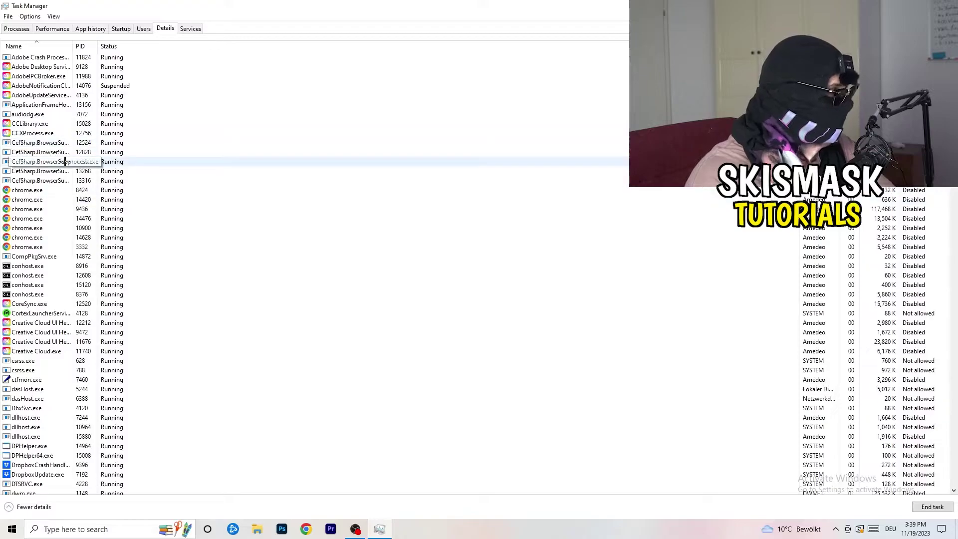
{"action": "scroll", "coordinate": [98, 257], "scroll_direction": "down", "scroll_amount": 6}
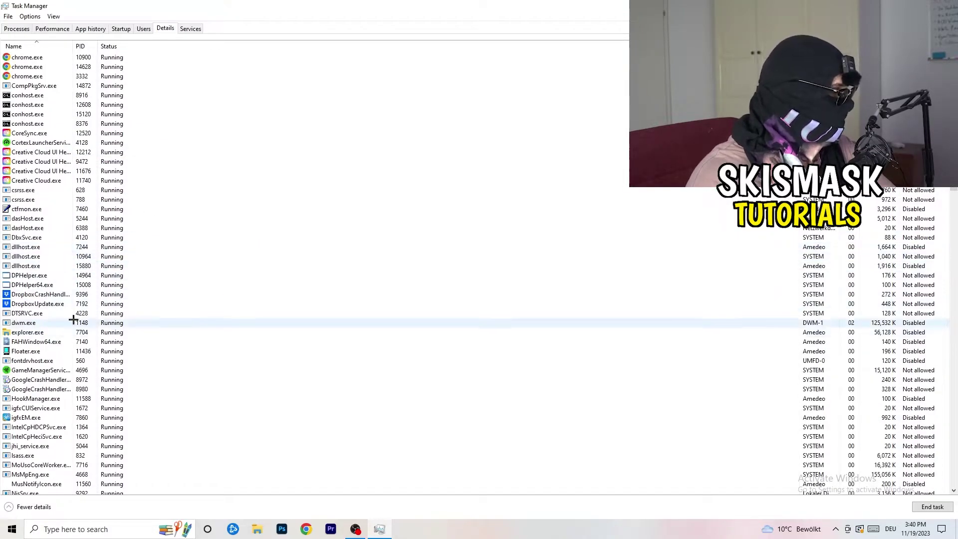
{"action": "right_click", "coordinate": [52, 297]}
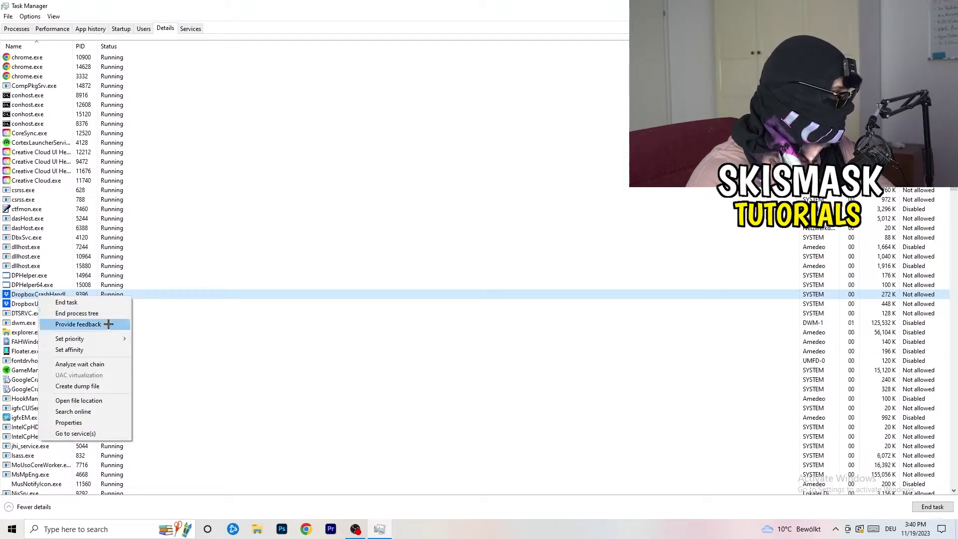
{"action": "right_click", "coordinate": [93, 294]}
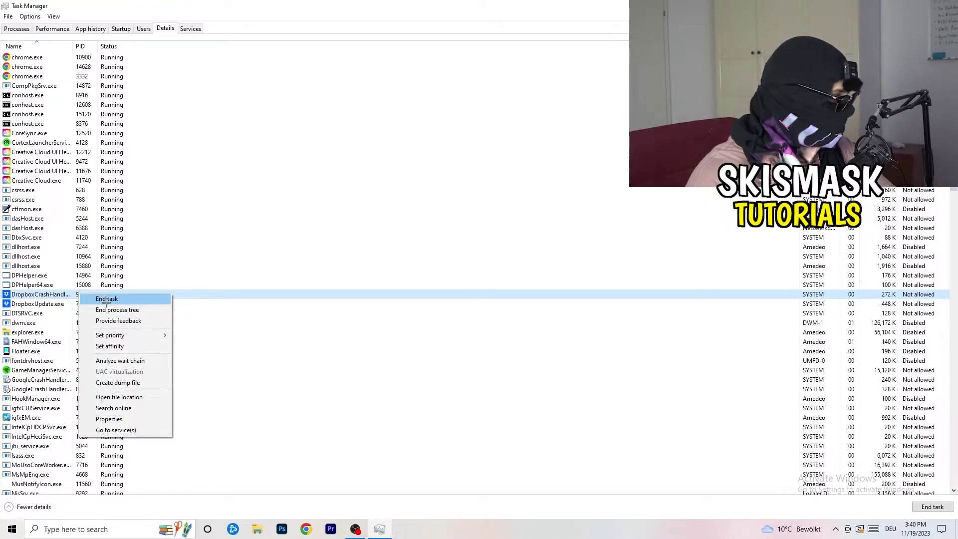
{"action": "right_click", "coordinate": [83, 294]}
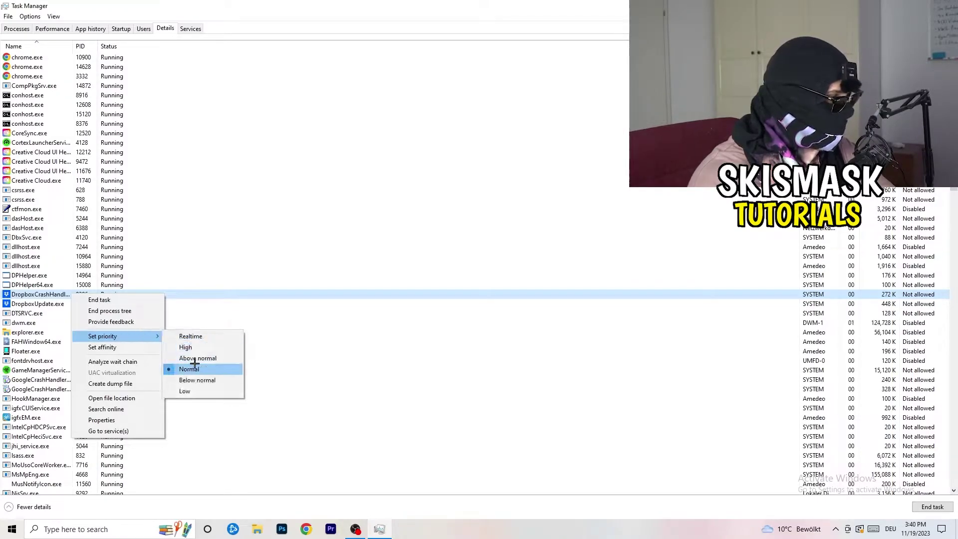
{"action": "mouse_move", "coordinate": [102, 336]}
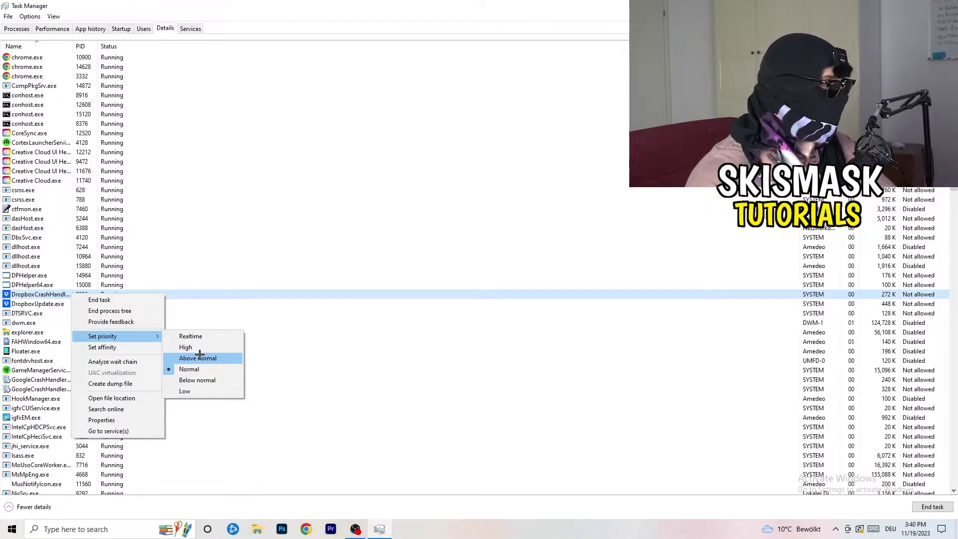
{"action": "left_click", "coordinate": [473, 3]}
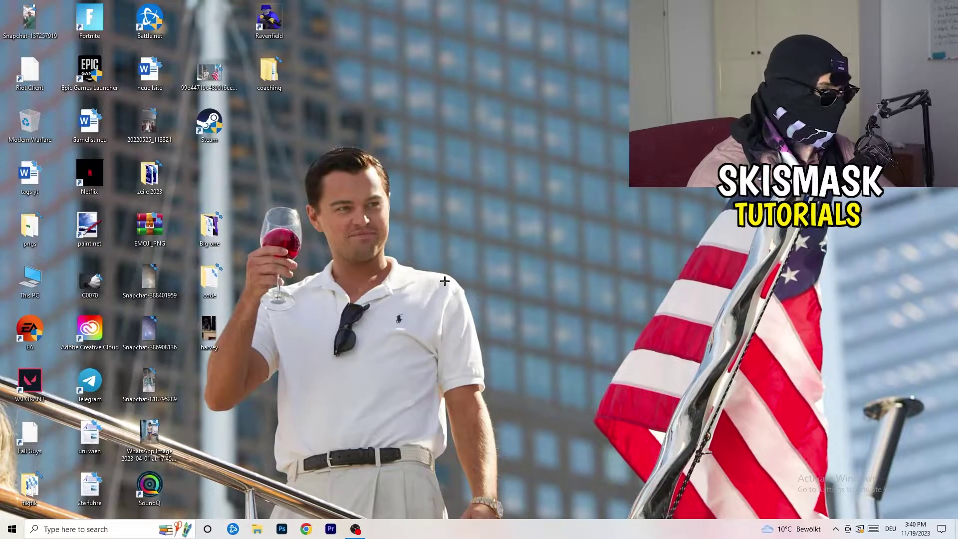
Launch Settings from the Start search and go to System's Display page
{"action": "left_click", "coordinate": [12, 530]}
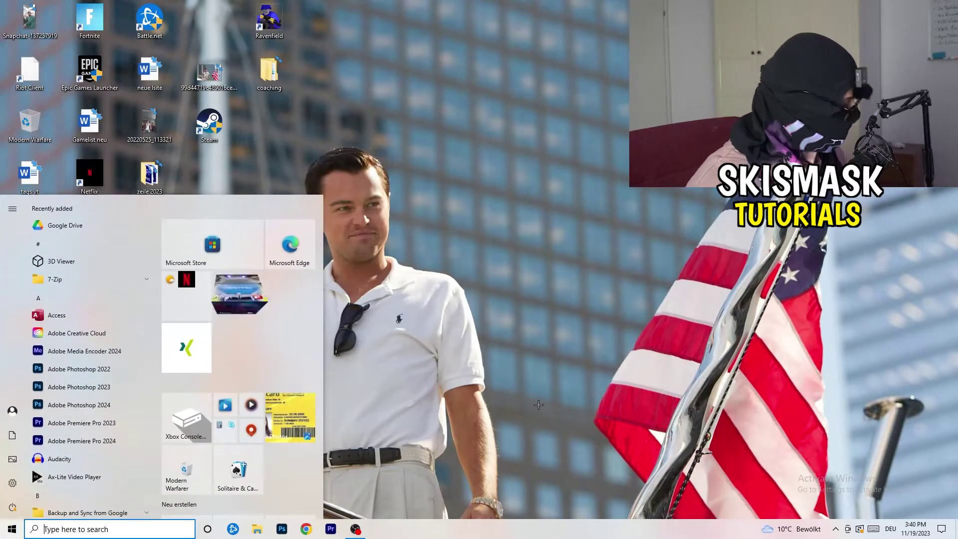
{"action": "type", "text": "settings"}
{"action": "key", "text": "Return"}
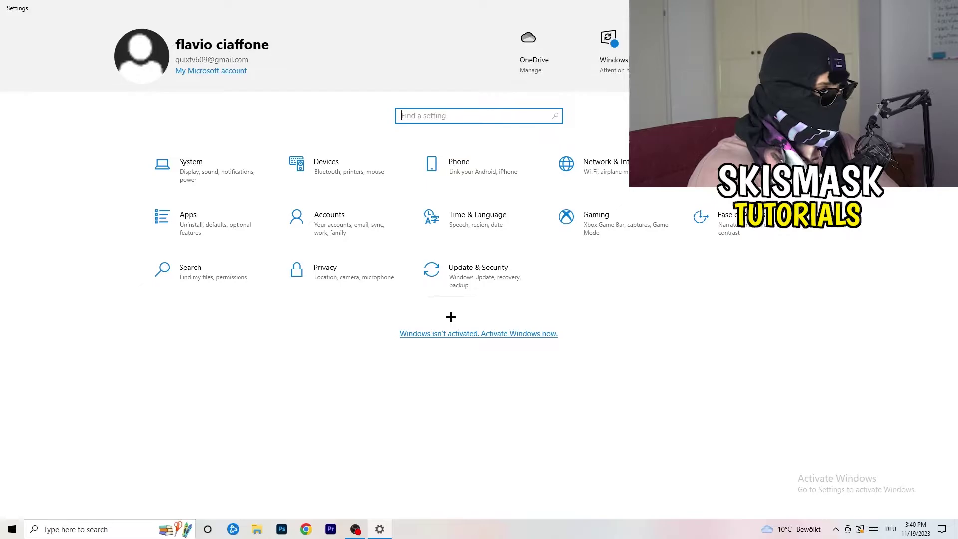
{"action": "left_click", "coordinate": [218, 178]}
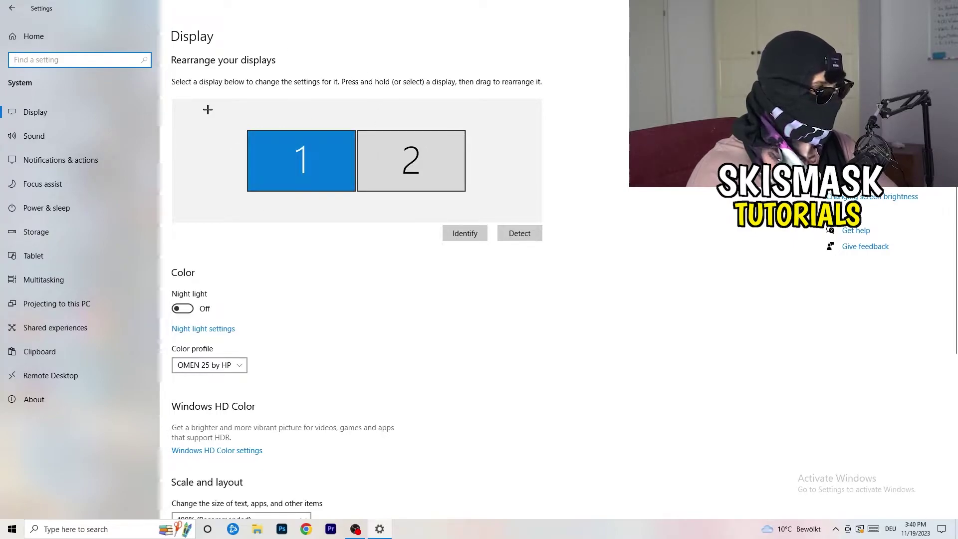
{"action": "left_click", "coordinate": [193, 39]}
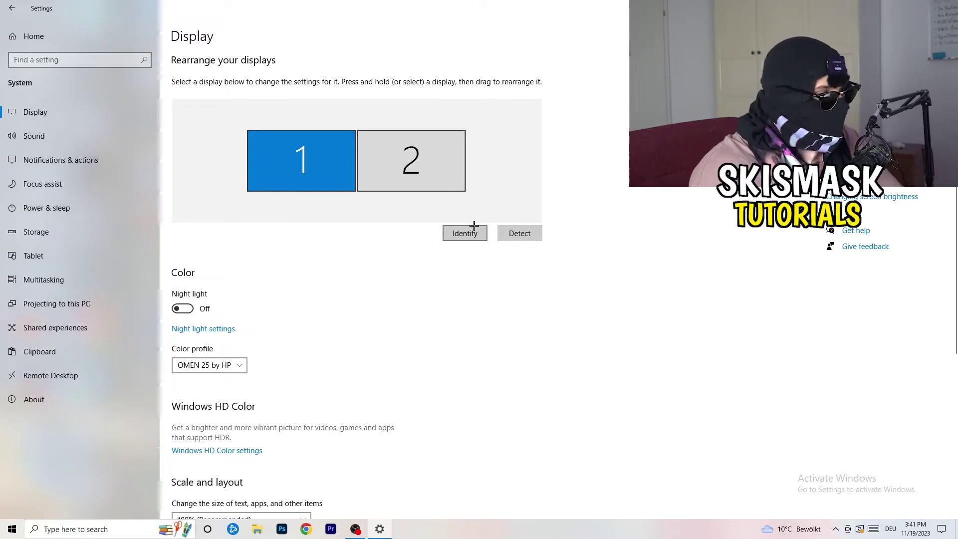
{"action": "scroll", "coordinate": [338, 275], "scroll_direction": "down", "scroll_amount": 2}
{"action": "scroll", "coordinate": [338, 275], "scroll_direction": "up", "scroll_amount": 2}
{"action": "scroll", "coordinate": [338, 274], "scroll_direction": "down", "scroll_amount": 3}
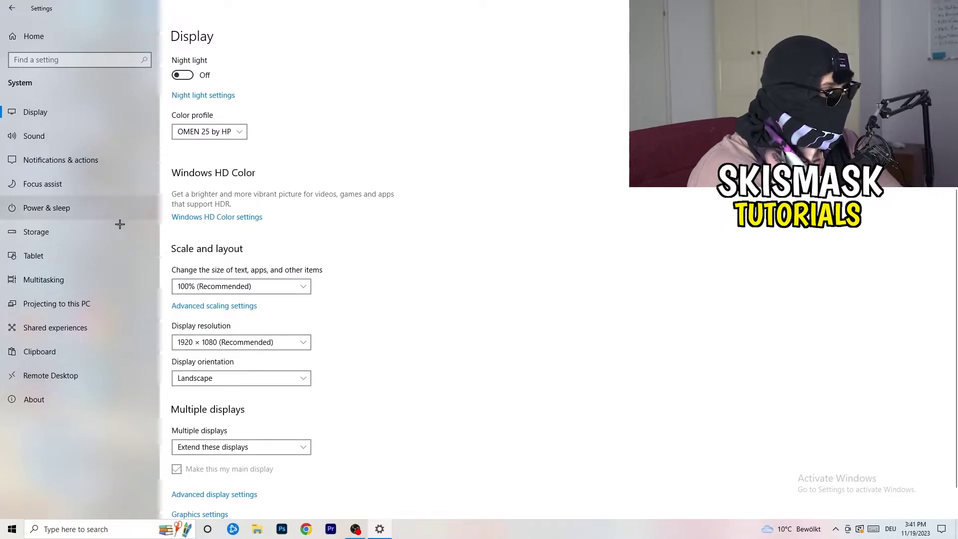
Keep display scaling at 100% (Recommended) and resolution at 1920 × 1080
{"action": "left_click", "coordinate": [295, 283]}
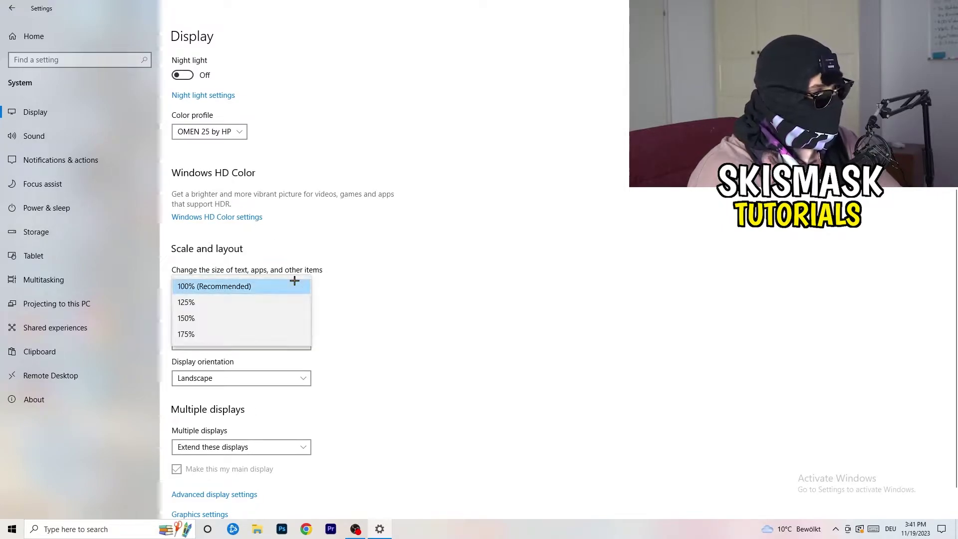
{"action": "left_click", "coordinate": [334, 269]}
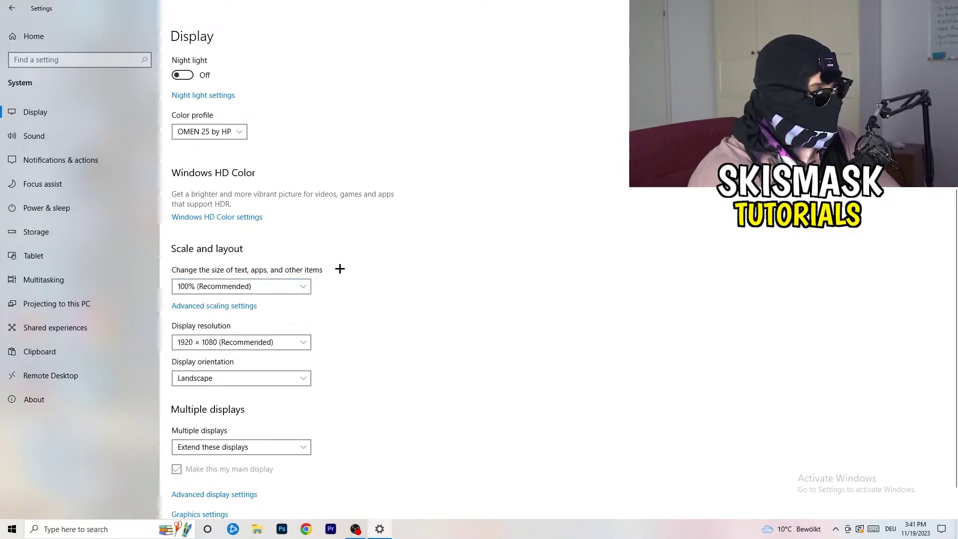
{"action": "scroll", "coordinate": [260, 292], "scroll_direction": "down", "scroll_amount": 1}
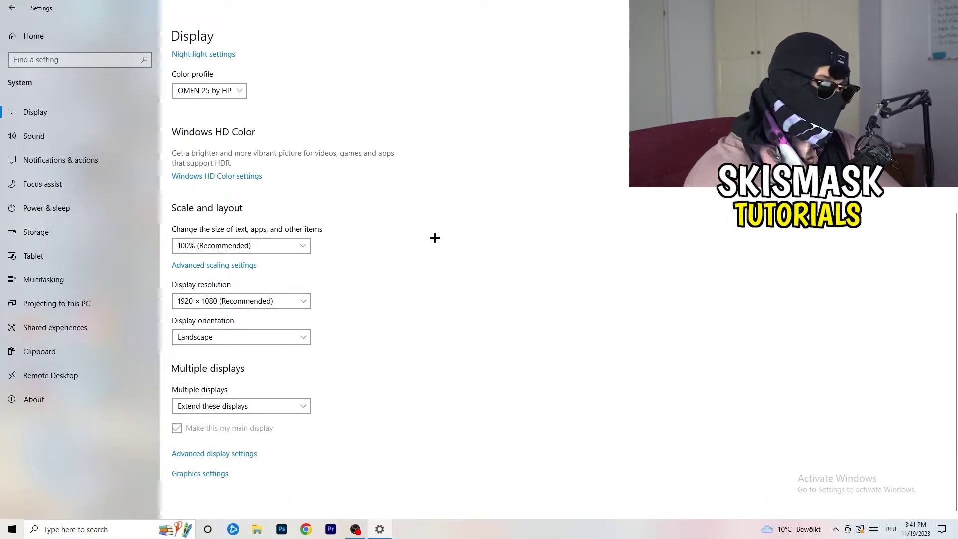
{"action": "key", "text": "alt+Down"}
{"action": "key", "text": "Escape"}
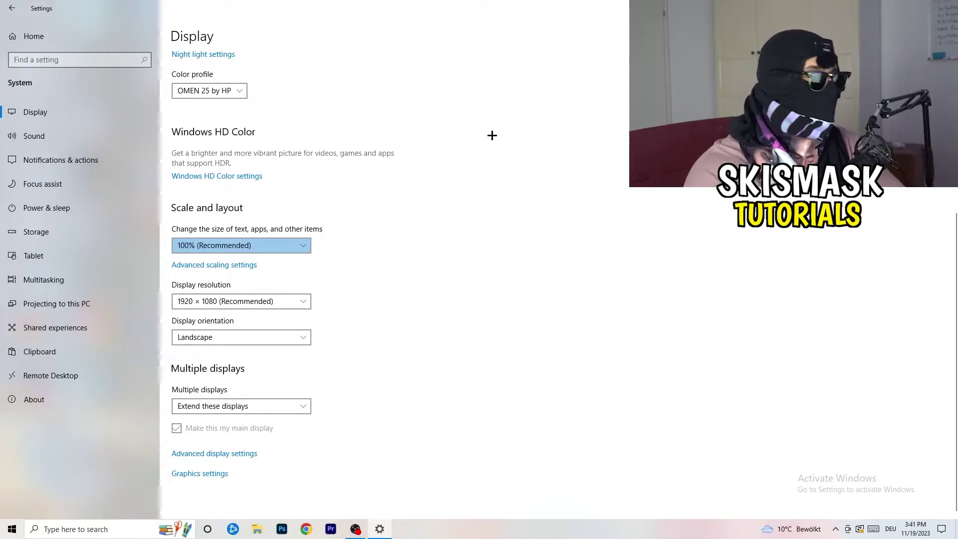
{"action": "left_click", "coordinate": [283, 301]}
{"action": "left_click", "coordinate": [347, 284]}
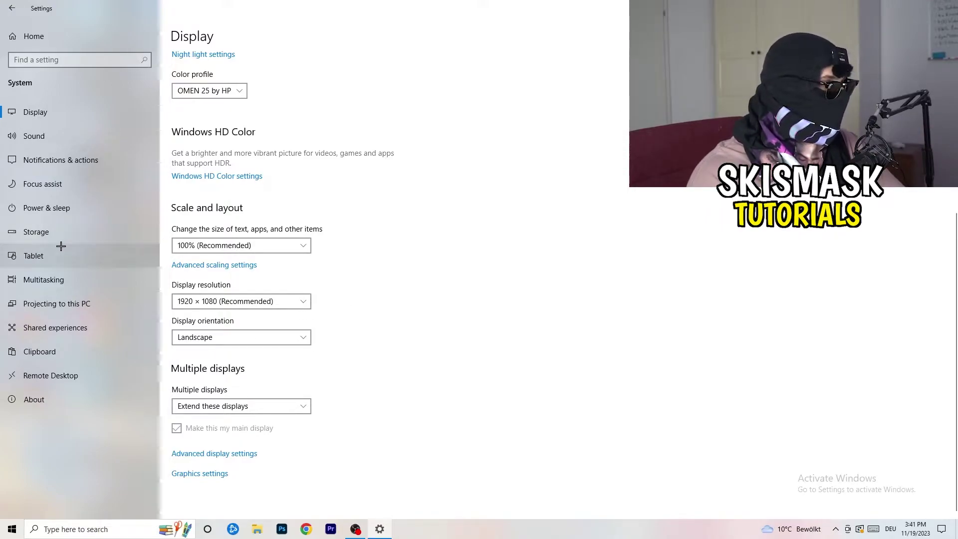
Set Storage Sense to weekly, stop deleting unused temp files, and keep a 14-day recycle bin
{"action": "left_click", "coordinate": [71, 224]}
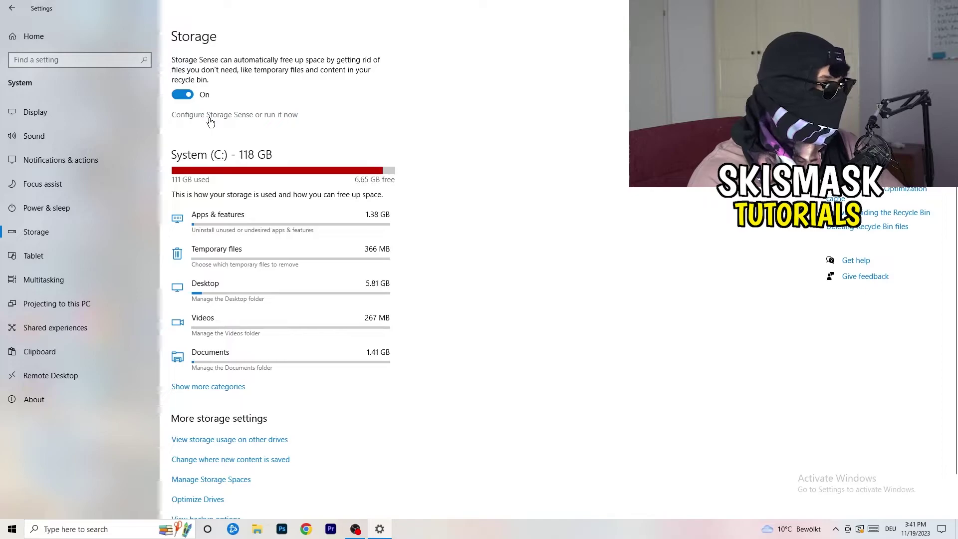
{"action": "left_click", "coordinate": [210, 115]}
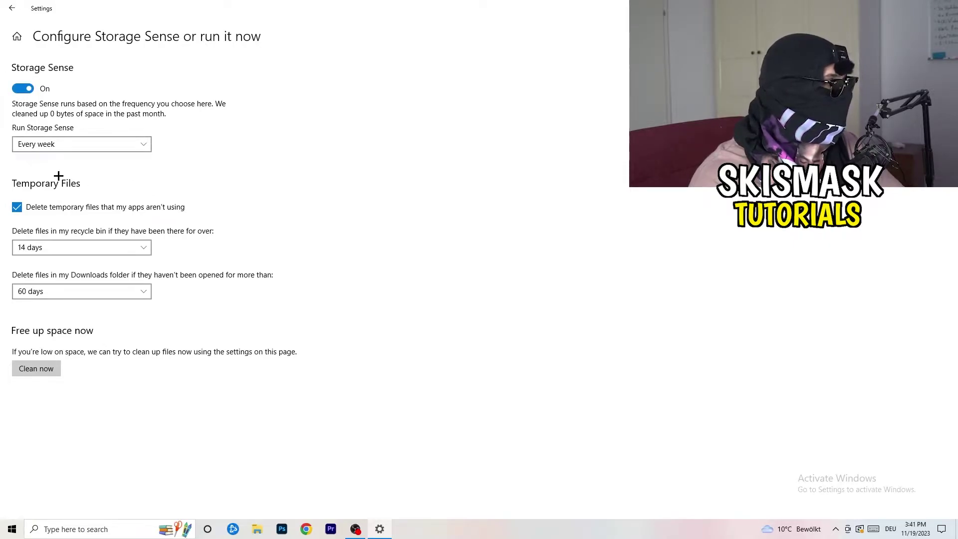
{"action": "left_click", "coordinate": [47, 144]}
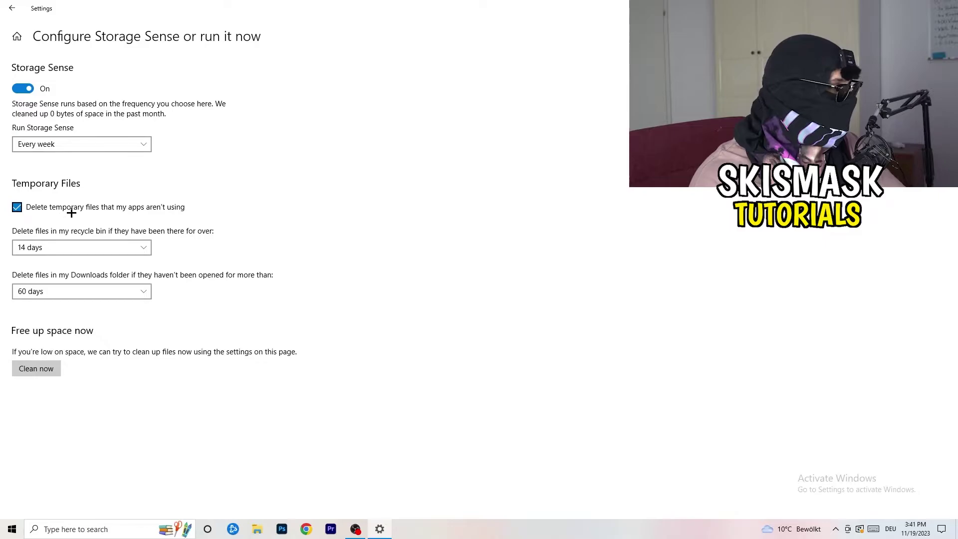
{"action": "left_click", "coordinate": [131, 210]}
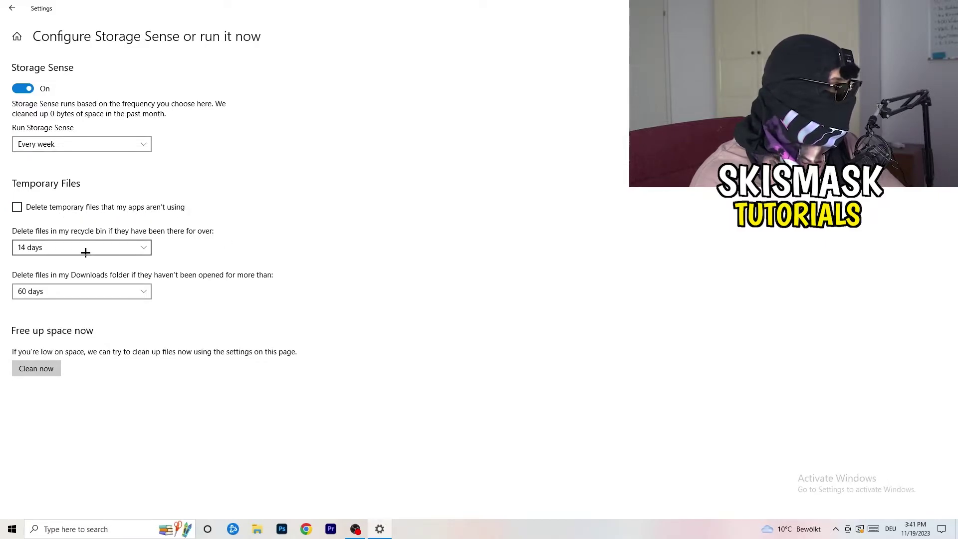
{"action": "left_click", "coordinate": [58, 243]}
{"action": "left_click", "coordinate": [334, 321]}
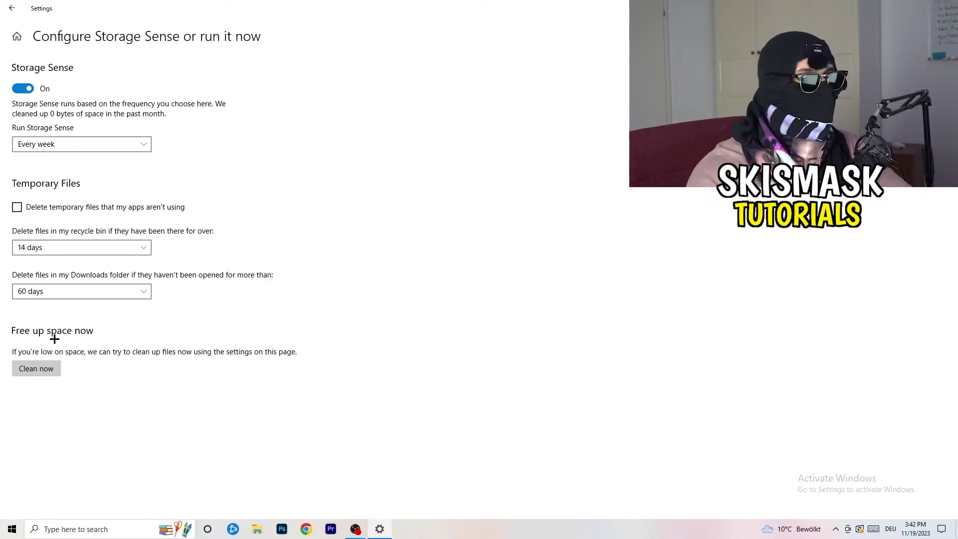
Review the power plans from Power & sleep, keeping Balanced, and close Power Options
{"action": "left_click", "coordinate": [12, 8]}
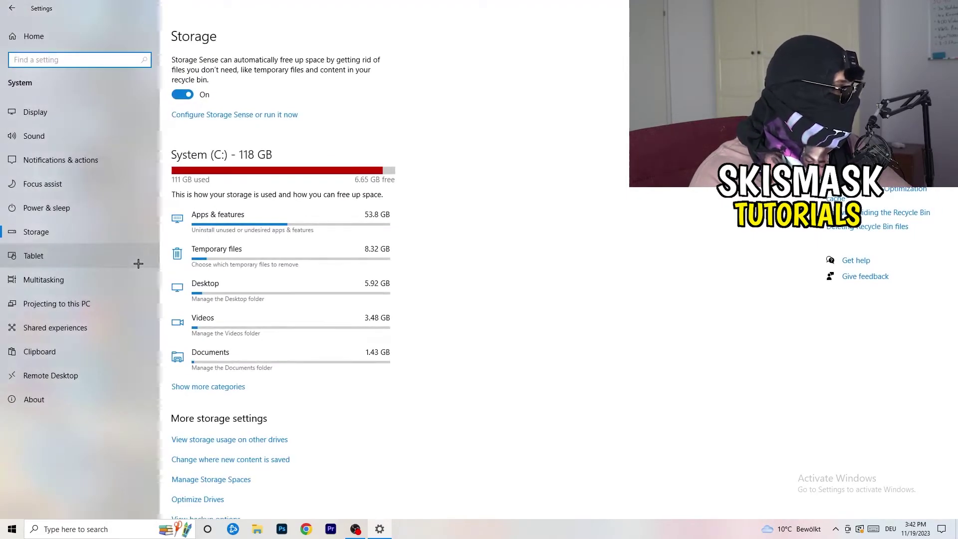
{"action": "left_click", "coordinate": [112, 213]}
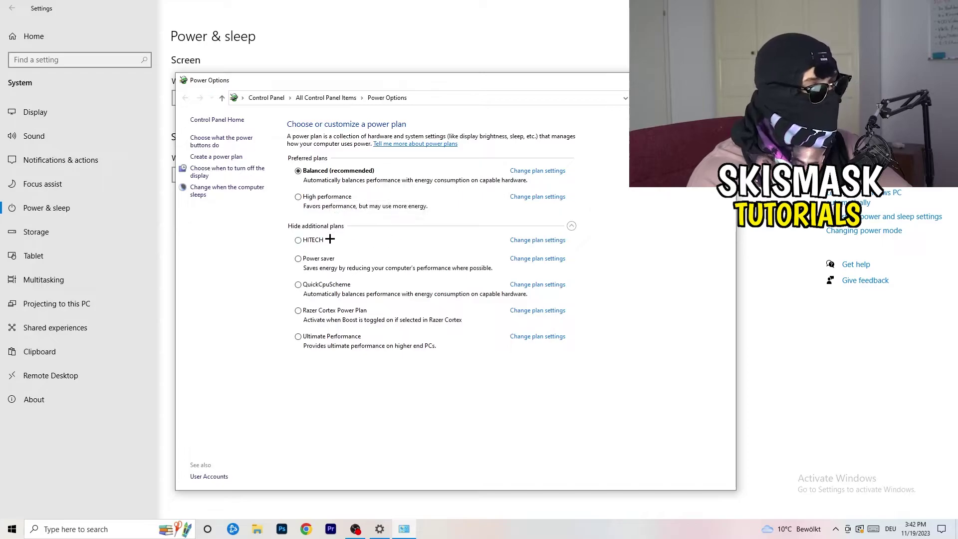
{"action": "left_click", "coordinate": [572, 226]}
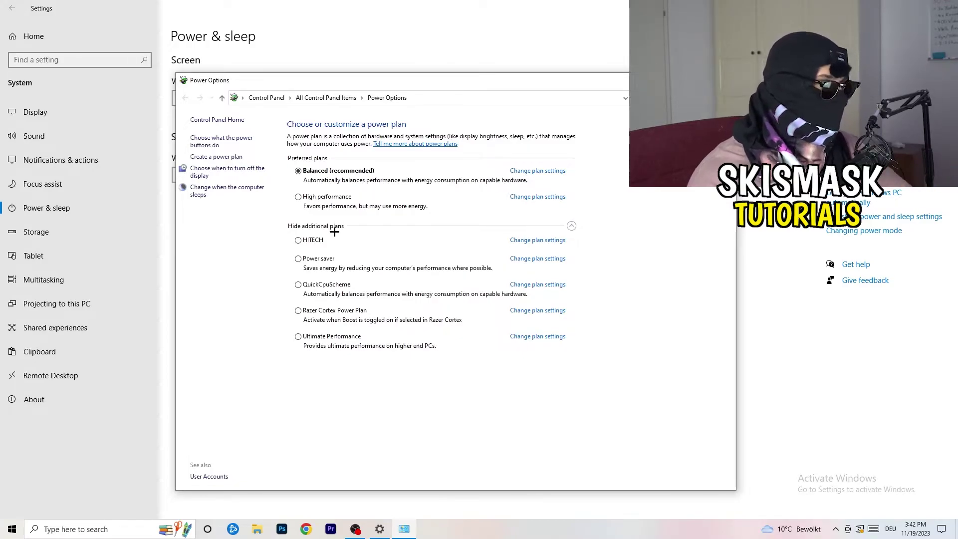
{"action": "left_click", "coordinate": [719, 80]}
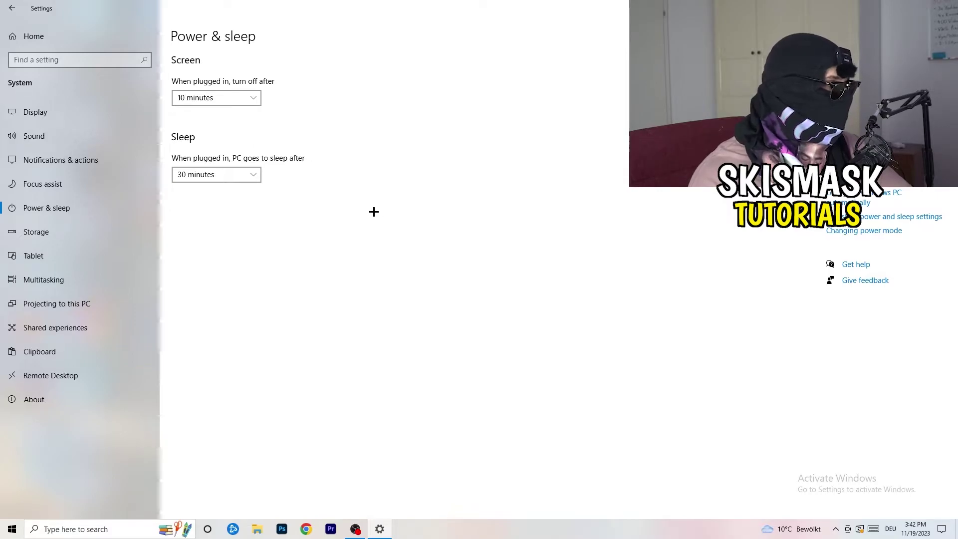
Close Settings, drag the Steam shortcut into open space, and open its Properties
{"action": "key", "text": "alt+F4"}
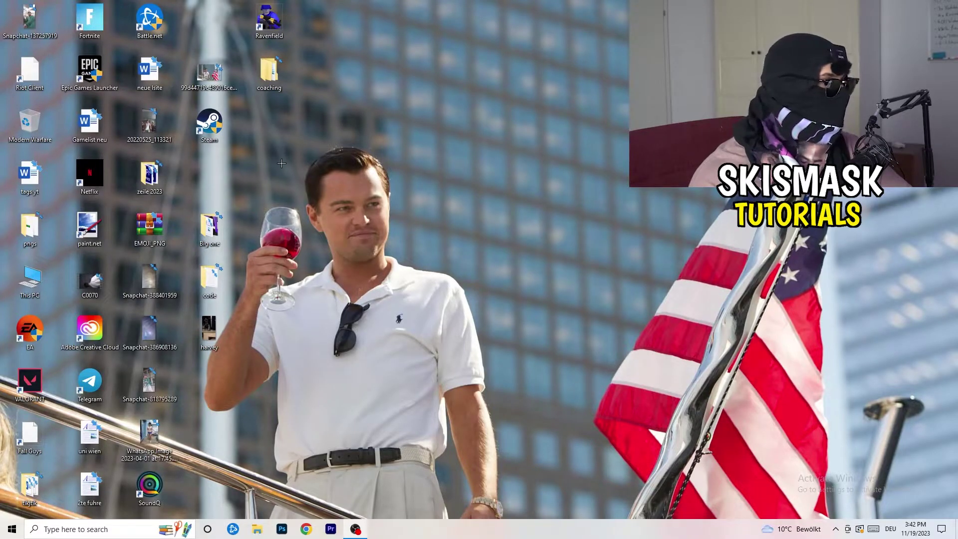
{"action": "left_click_drag", "start_coordinate": [209, 123], "coordinate": [508, 176]}
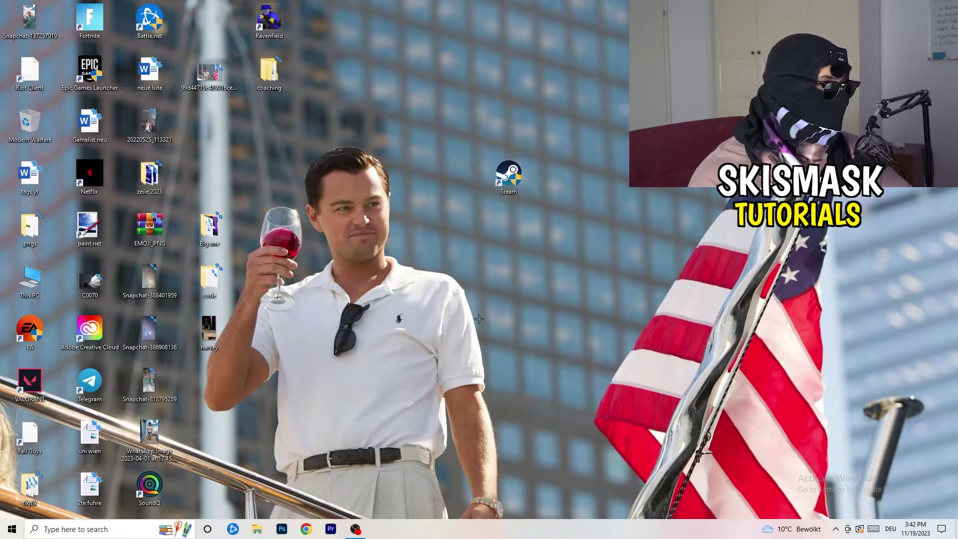
{"action": "right_click", "coordinate": [501, 177]}
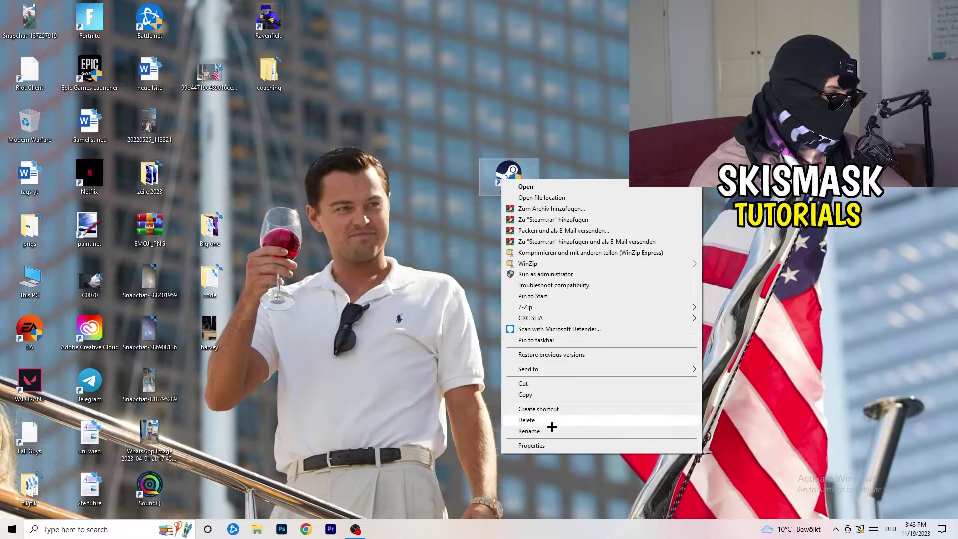
{"action": "left_click", "coordinate": [533, 445]}
Enable Windows 8 compatibility mode for Steam, keep Run as administrator, and apply
{"action": "left_click_drag", "start_coordinate": [557, 184], "coordinate": [463, 142]}
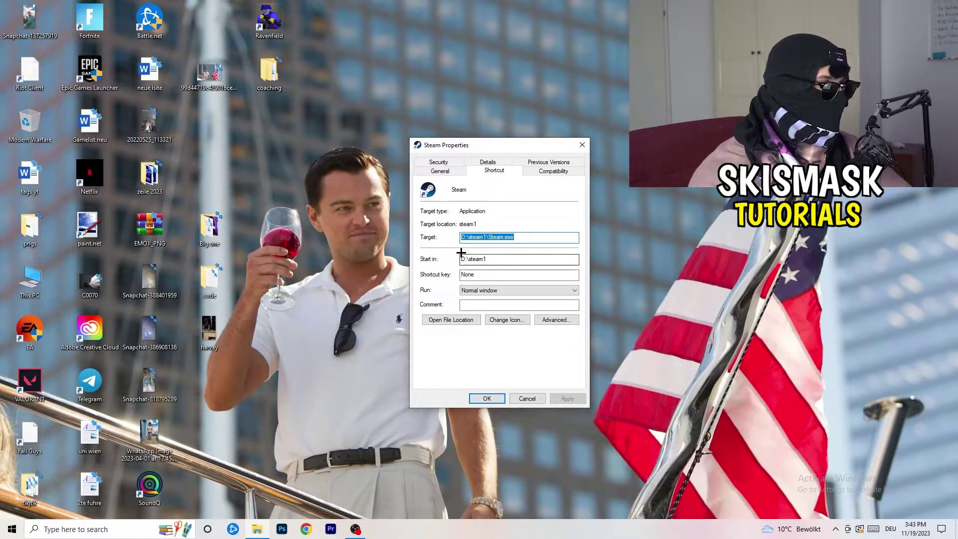
{"action": "left_click", "coordinate": [565, 172]}
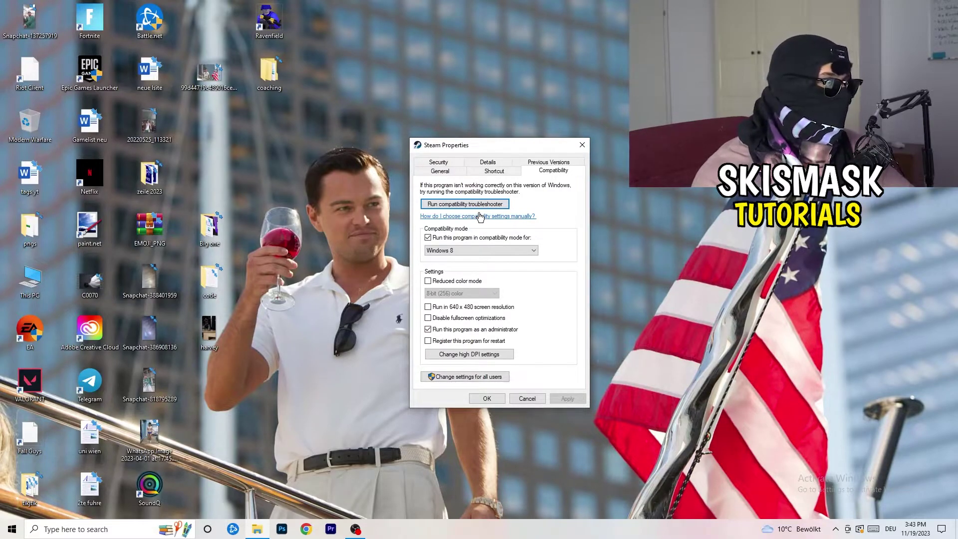
{"action": "left_click", "coordinate": [465, 238]}
{"action": "left_click", "coordinate": [449, 237]}
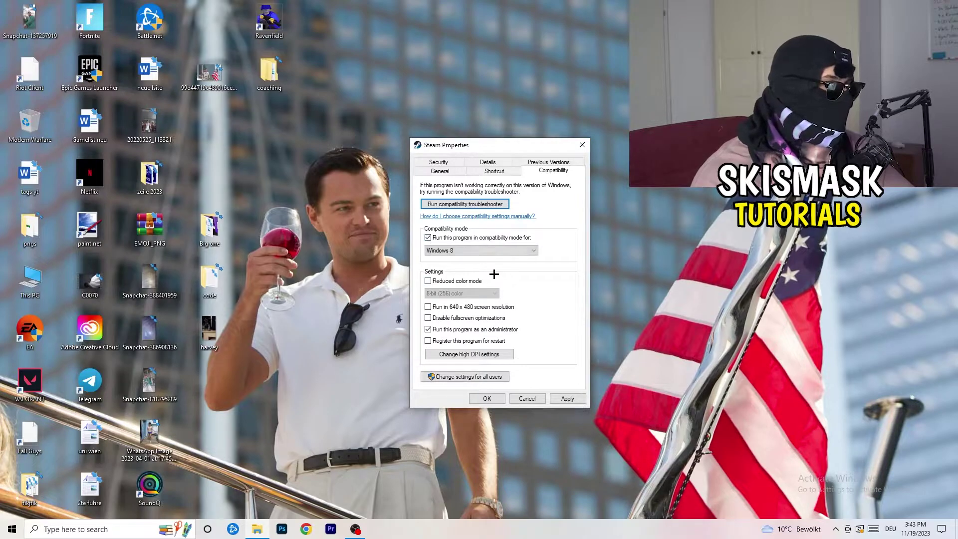
{"action": "left_click", "coordinate": [467, 250]}
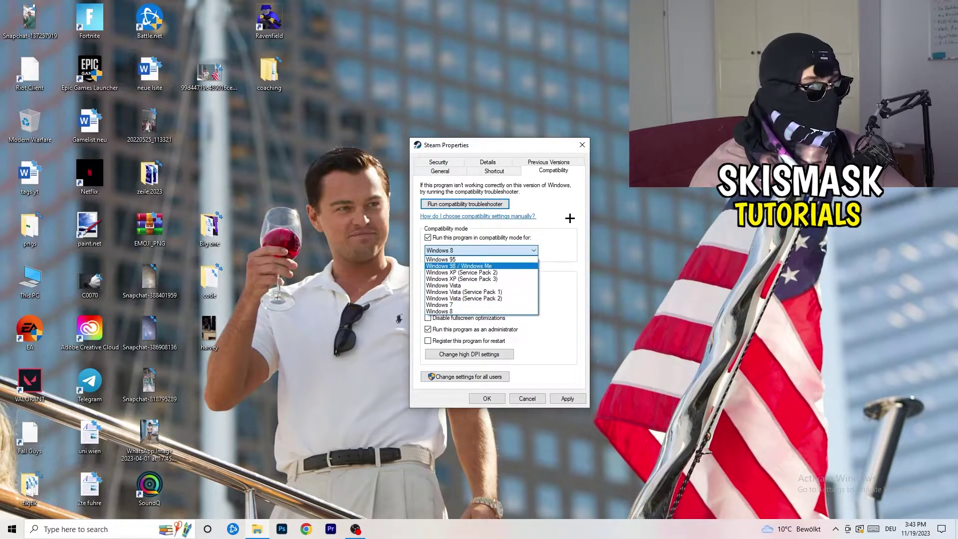
{"action": "left_click", "coordinate": [560, 258]}
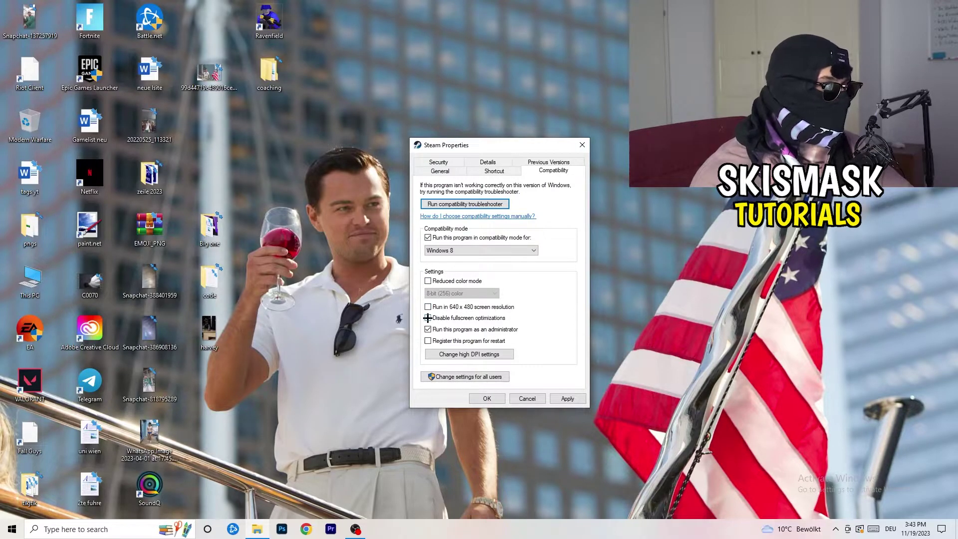
{"action": "left_click", "coordinate": [561, 398]}
Close Steam's Properties and drag the shortcut back beside the Battle.net column
{"action": "left_click", "coordinate": [487, 398]}
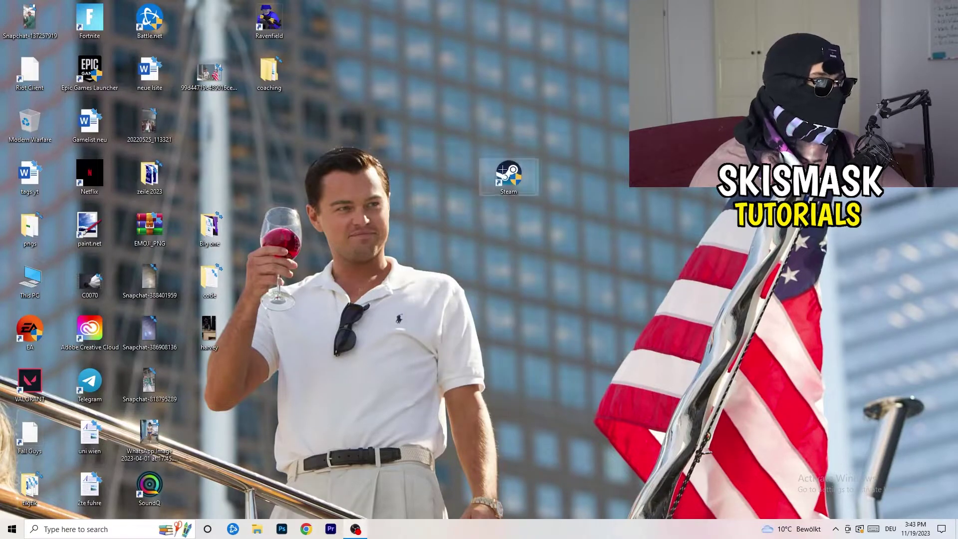
{"action": "left_click_drag", "start_coordinate": [524, 187], "coordinate": [464, 187]}
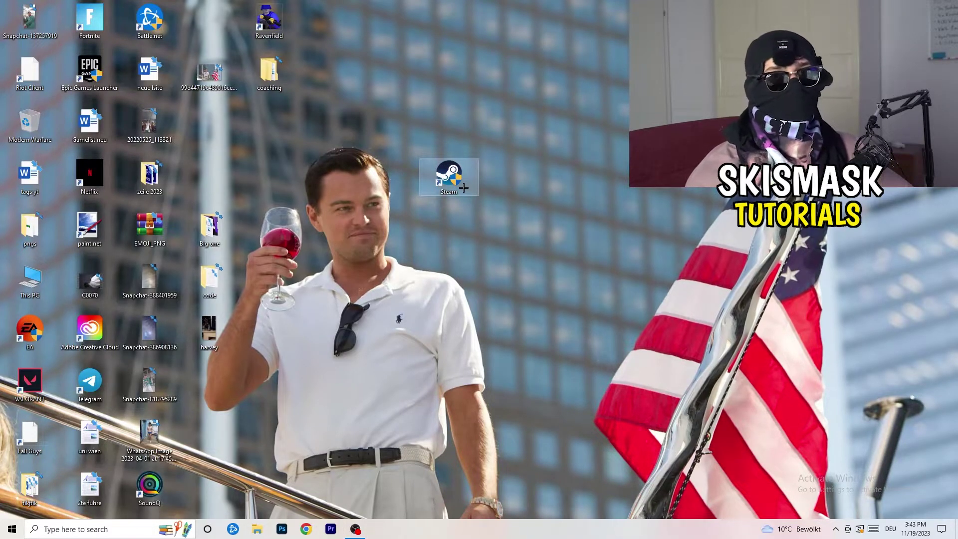
{"action": "left_click_drag", "start_coordinate": [464, 188], "coordinate": [546, 168]}
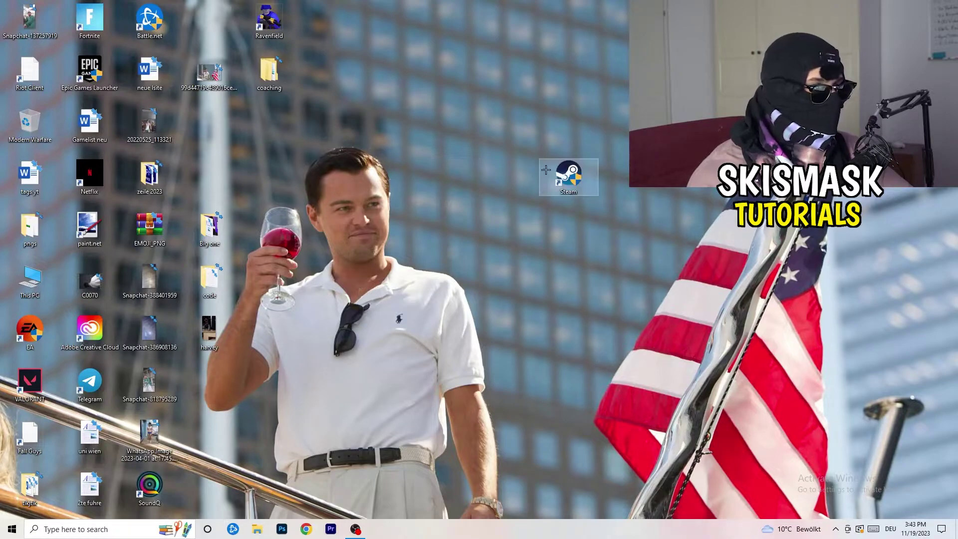
{"action": "left_click", "coordinate": [572, 268]}
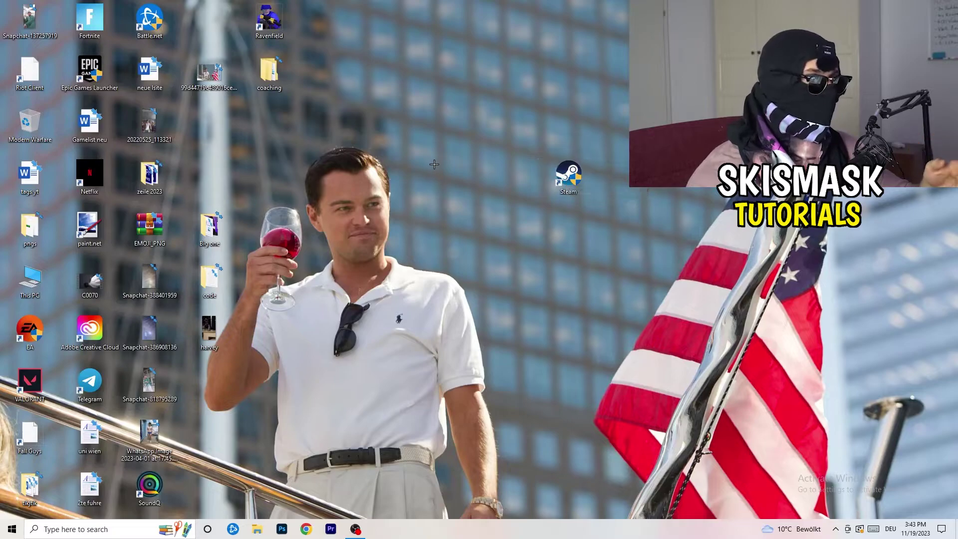
{"action": "right_click", "coordinate": [566, 175]}
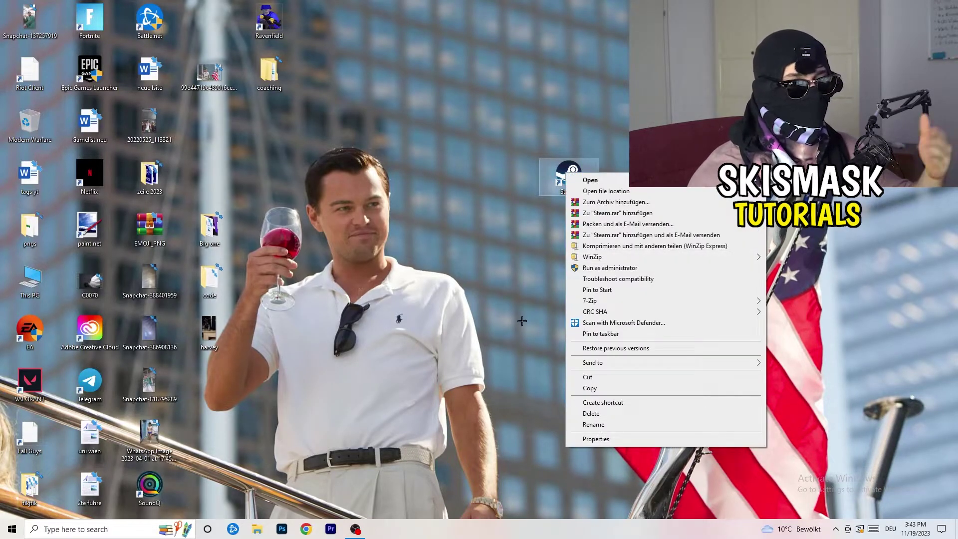
{"action": "left_click", "coordinate": [453, 212]}
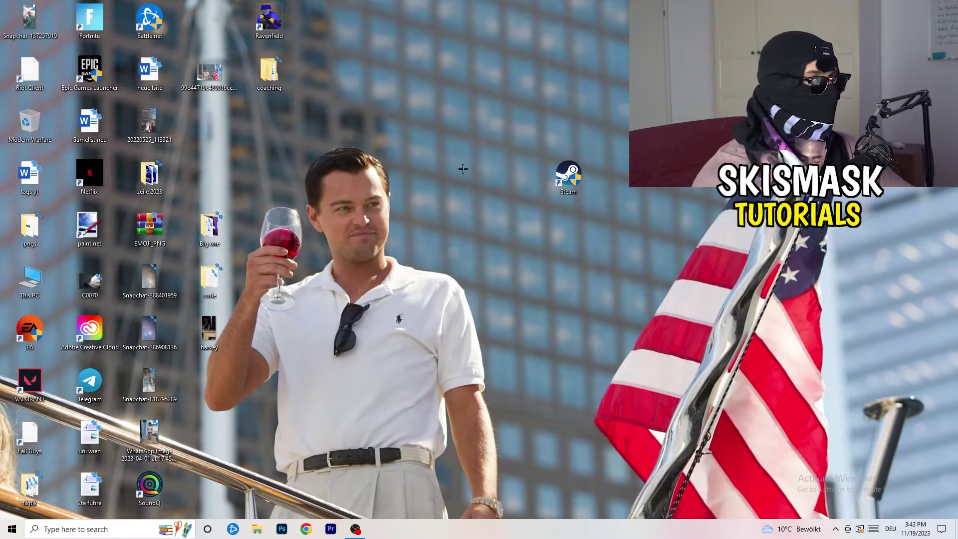
{"action": "left_click_drag", "start_coordinate": [568, 174], "coordinate": [209, 123]}
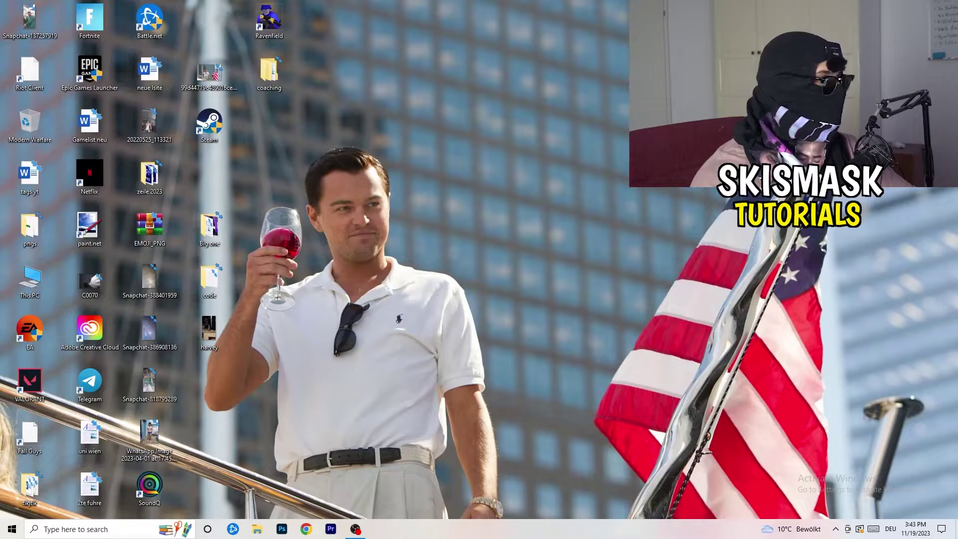
Launch Settings from the Start menu and go to Gaming's Xbox Game Bar page
{"action": "left_click", "coordinate": [11, 530]}
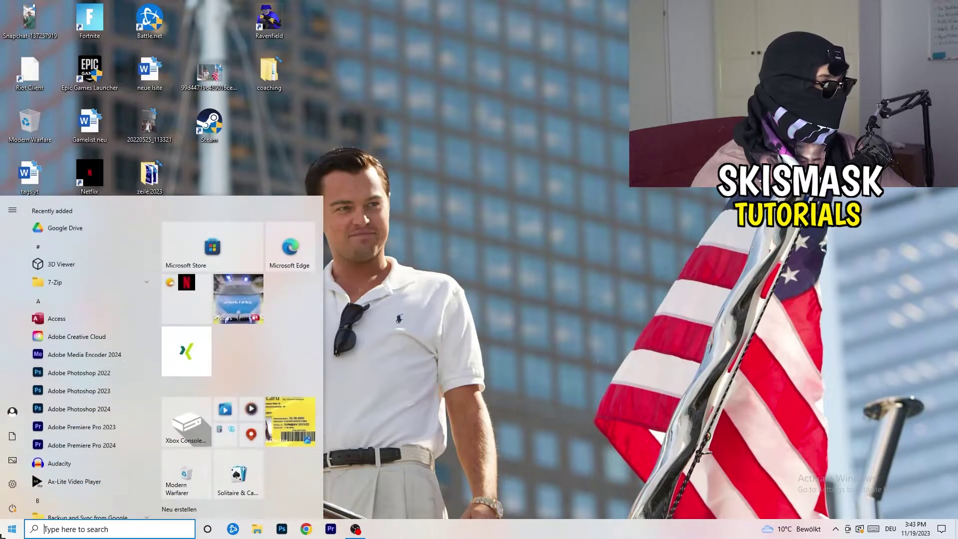
{"action": "left_click", "coordinate": [12, 487]}
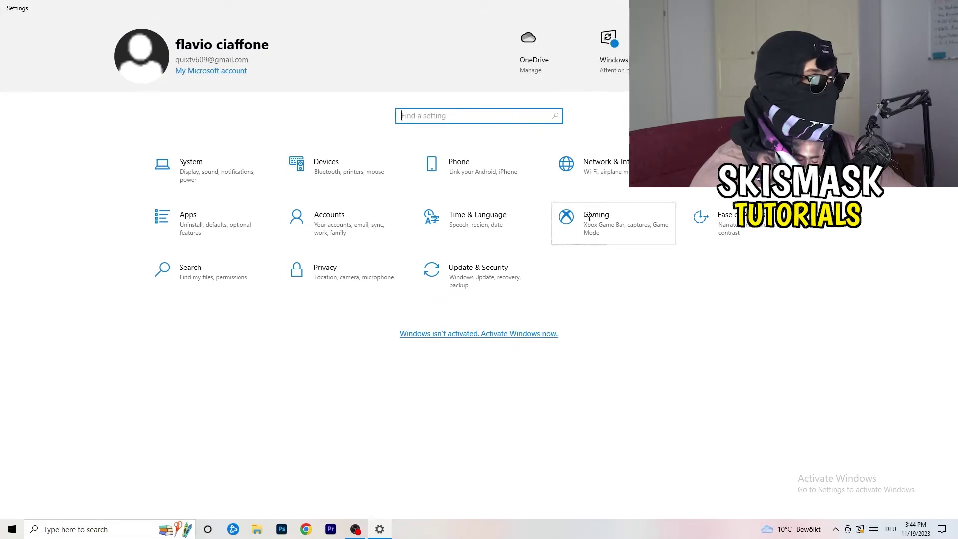
{"action": "left_click", "coordinate": [563, 217]}
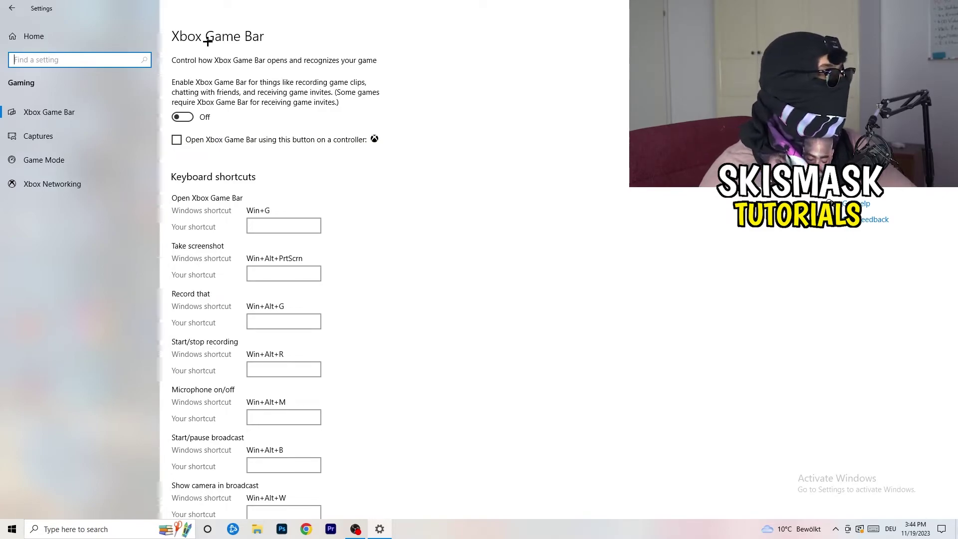
View the Captures page: background and audio recording off, 30 fps, Standard quality
{"action": "left_click", "coordinate": [92, 140]}
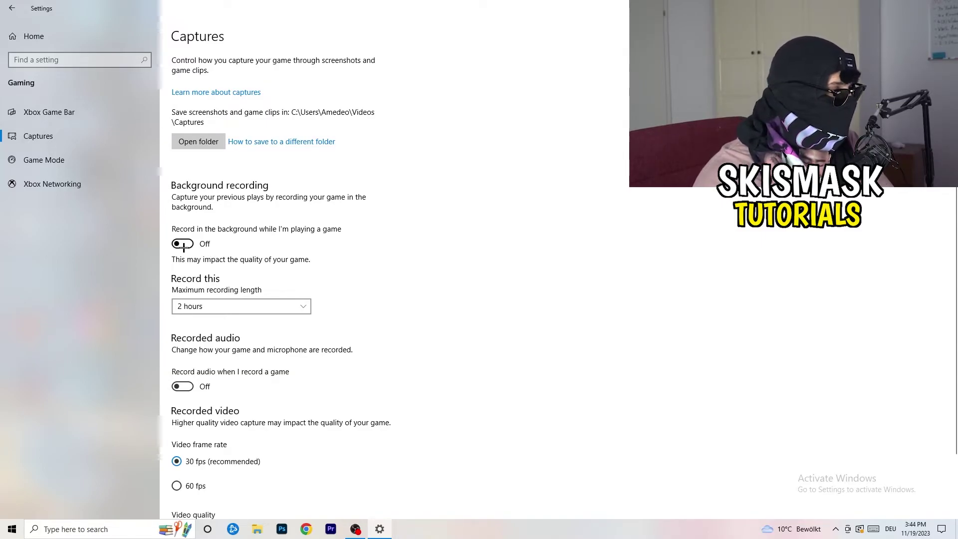
{"action": "scroll", "coordinate": [284, 315], "scroll_direction": "down", "scroll_amount": 2}
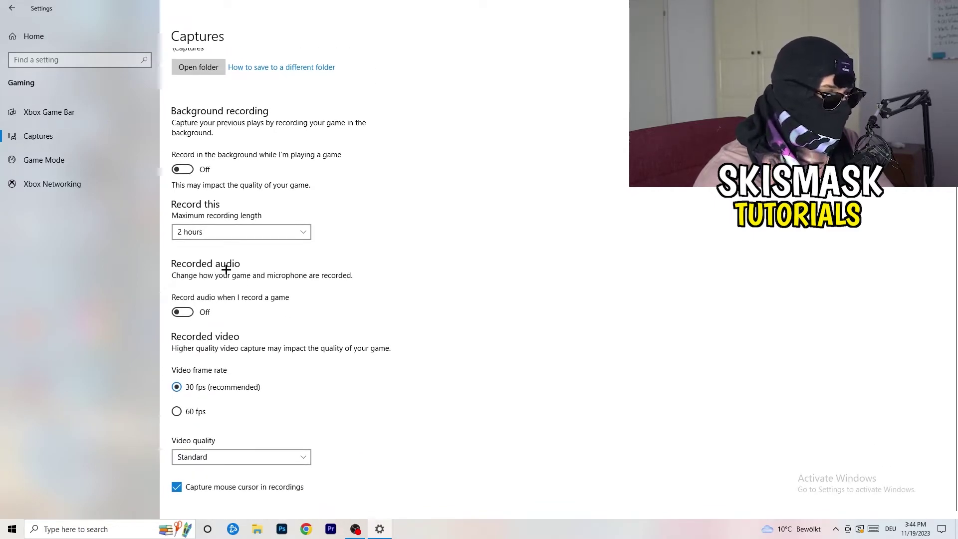
{"action": "scroll", "coordinate": [308, 403], "scroll_direction": "up", "scroll_amount": 2}
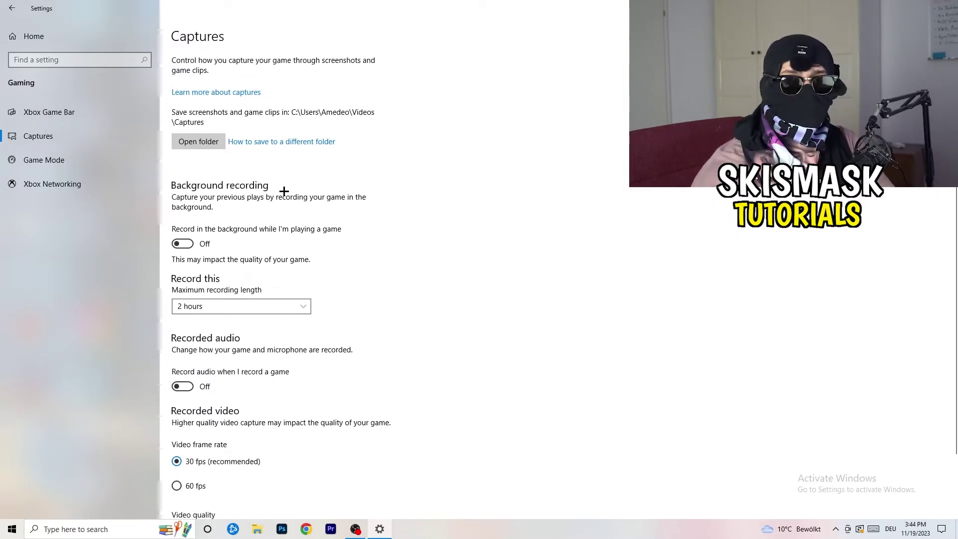
Check that Game Mode is switched on, then go back to the Settings home page
{"action": "left_click", "coordinate": [46, 160]}
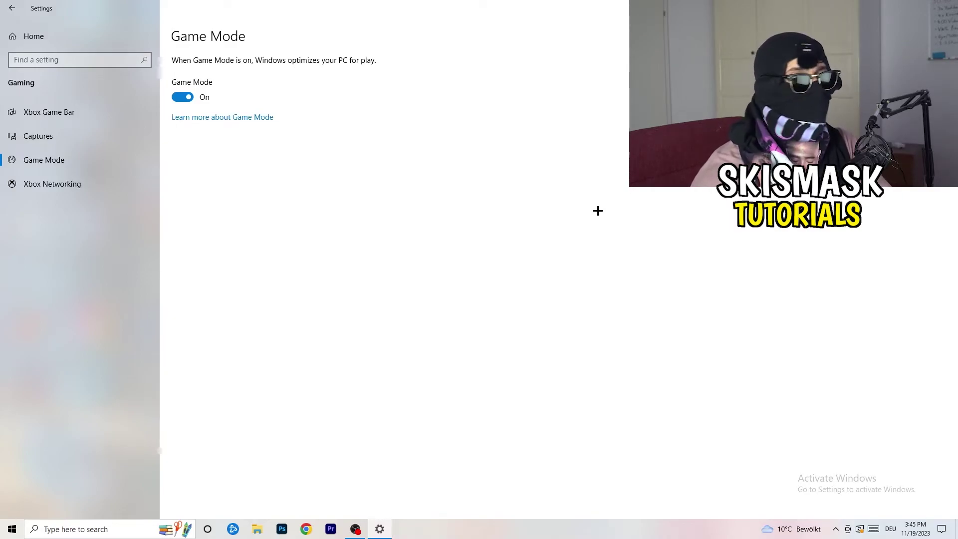
{"action": "left_click", "coordinate": [11, 7]}
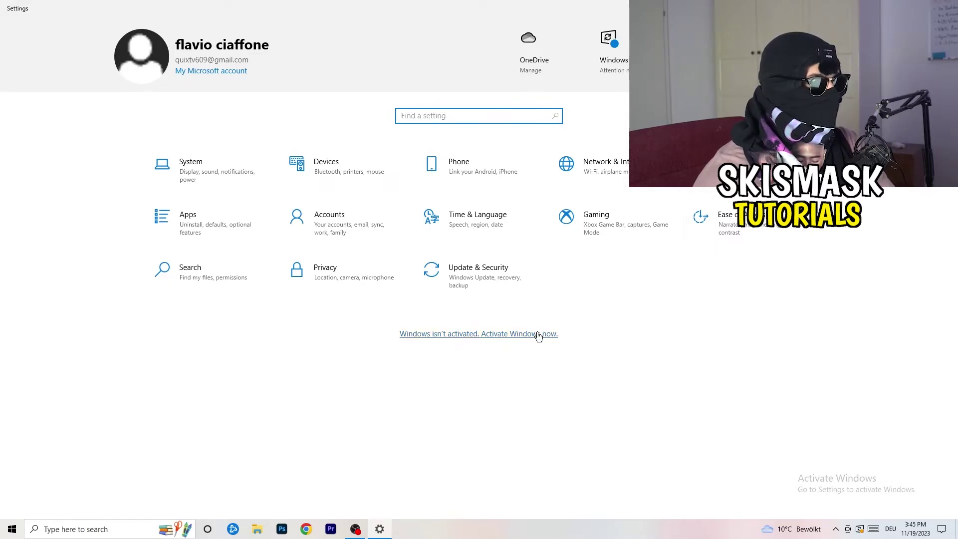
Check Update & Security, where a cumulative update awaits a restart
{"action": "left_click", "coordinate": [469, 274]}
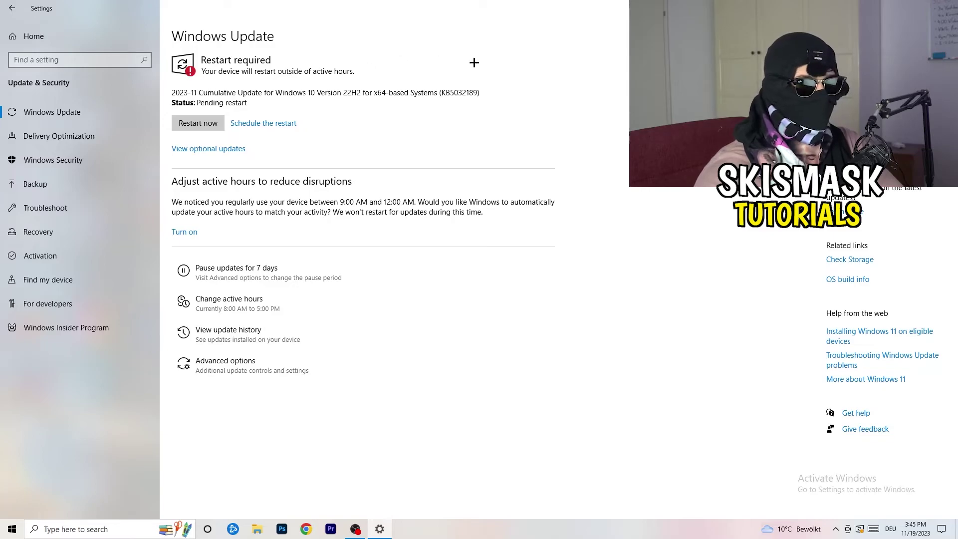
{"action": "key", "text": "alt+F4"}
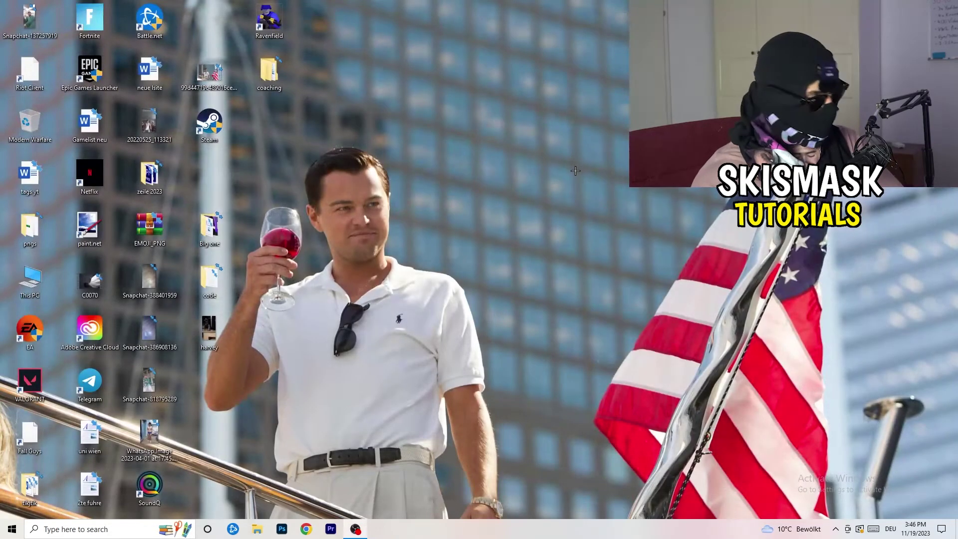